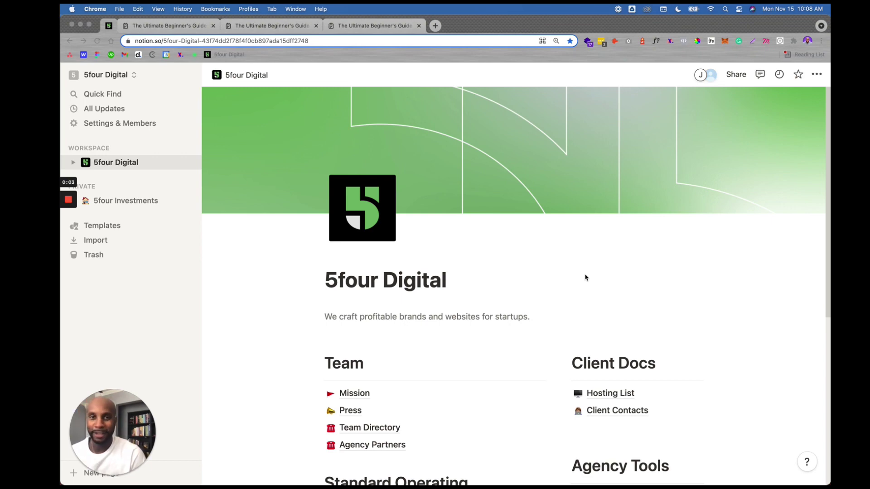
scroll(506, 307, down, 6)
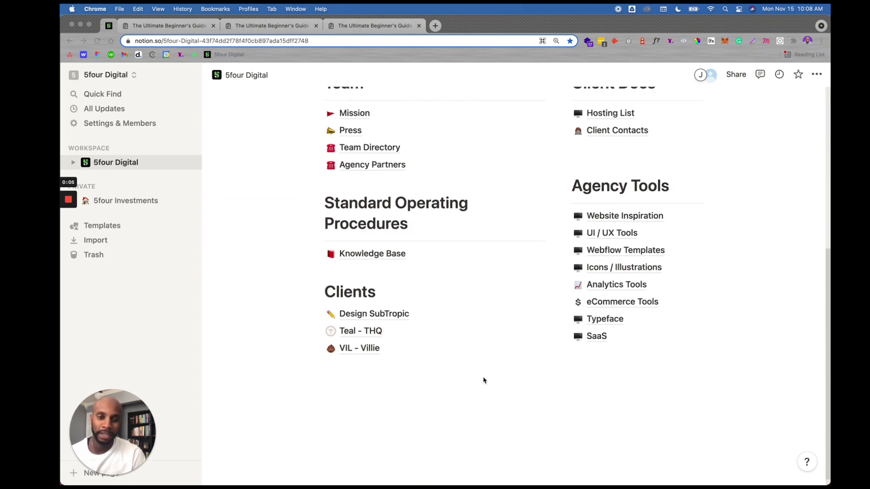
scroll(484, 379, up, 6)
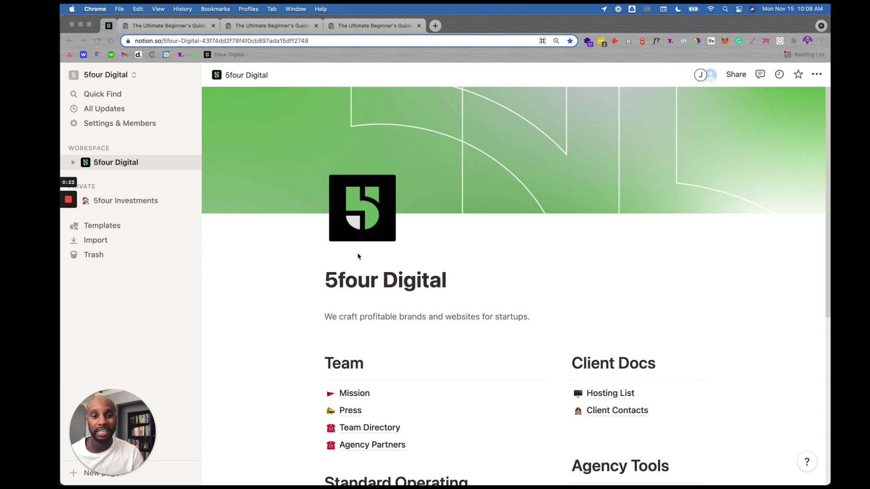
scroll(477, 312, down, 5)
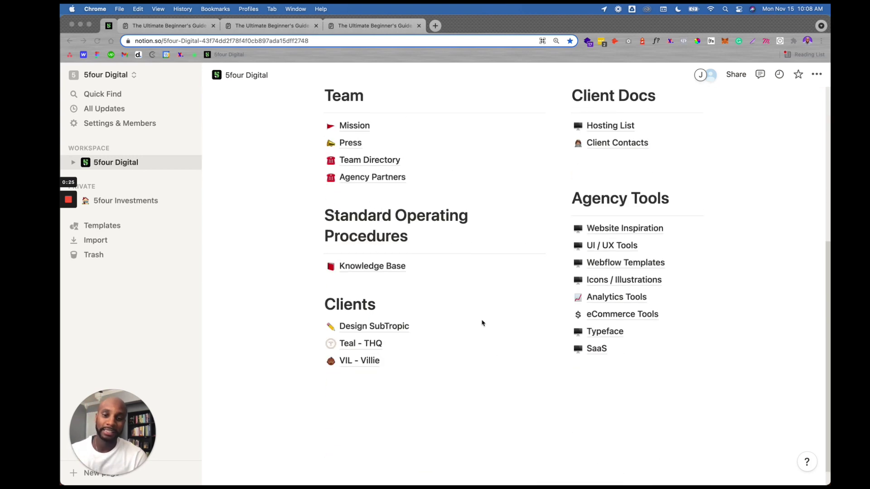
scroll(499, 354, up, 5)
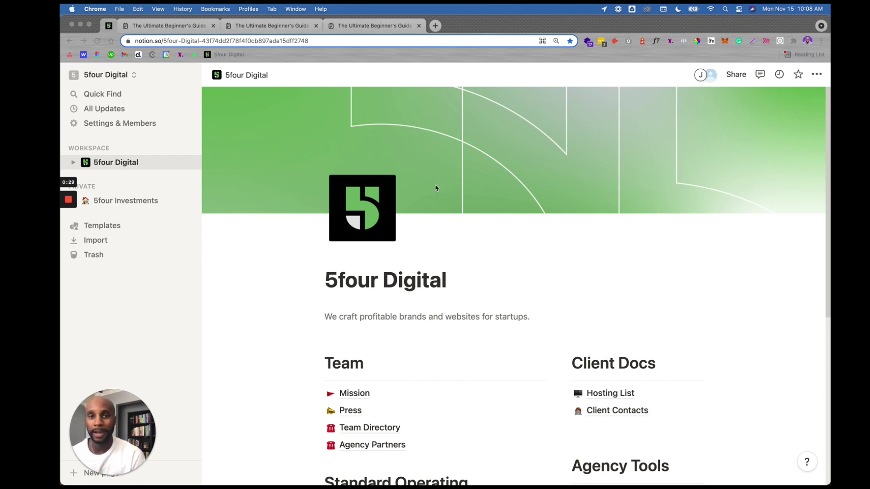
Add a block below the 5four Digital page's introduction line and browse the available block types through to the database blocks.
click(451, 288)
click(530, 317)
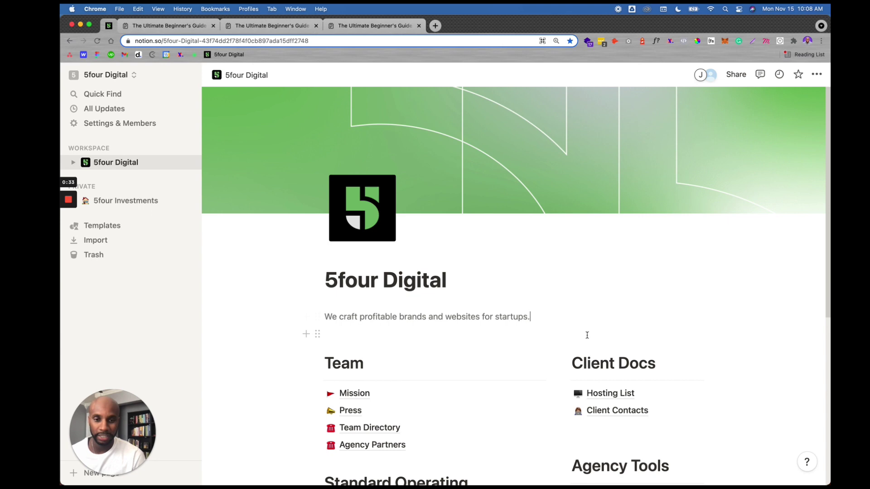
click(306, 334)
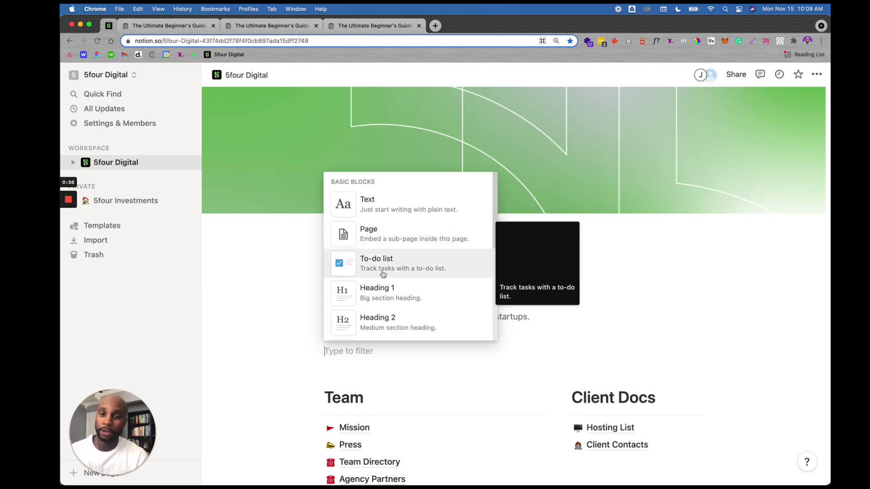
scroll(390, 295, down, 3)
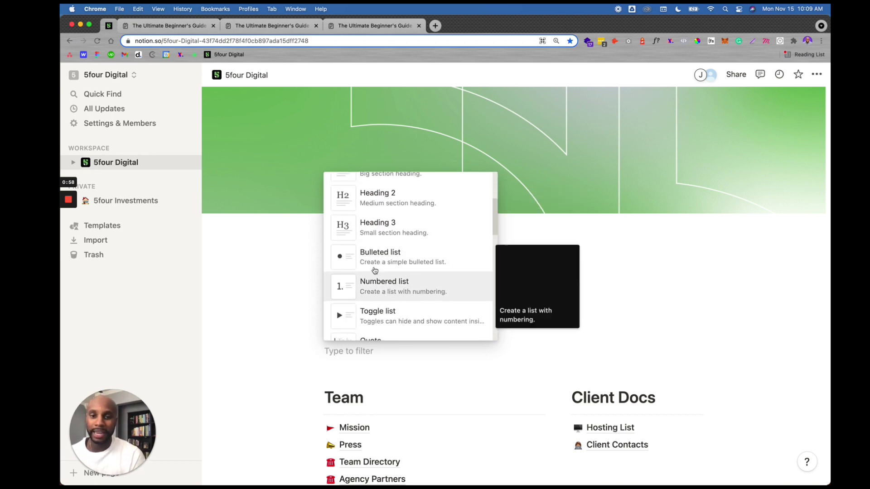
scroll(388, 253, down, 3)
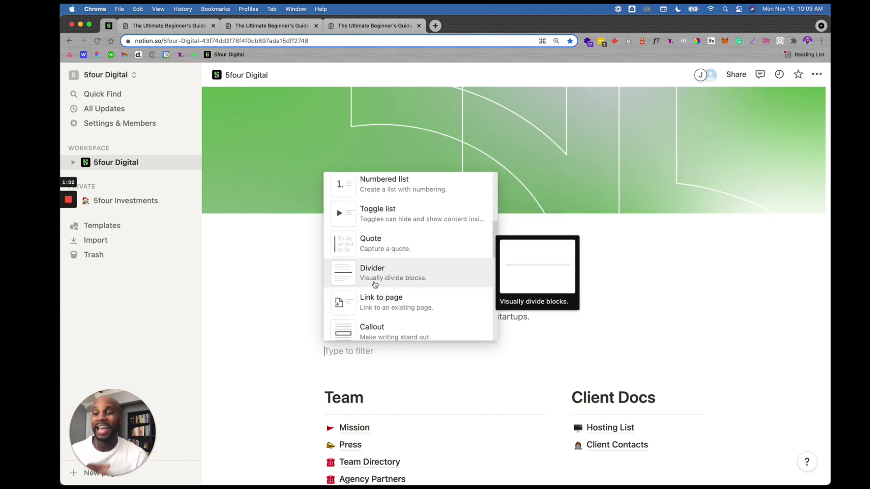
scroll(376, 282, down, 2)
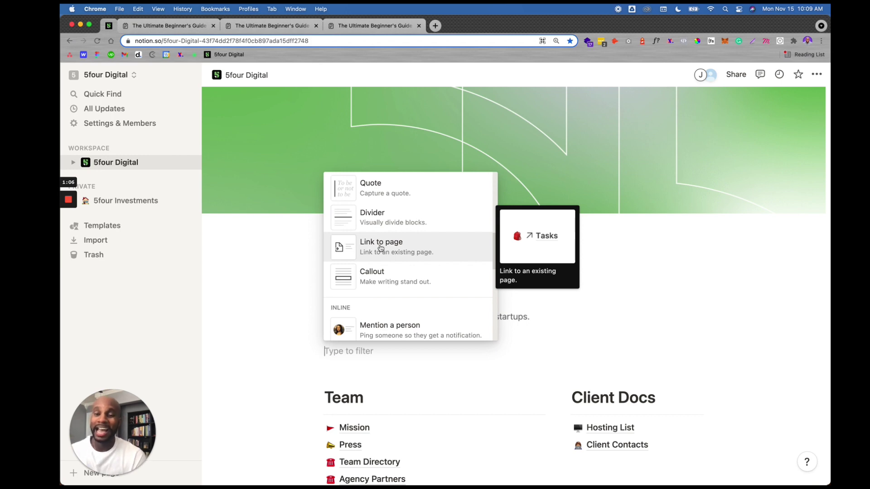
scroll(381, 249, down, 3)
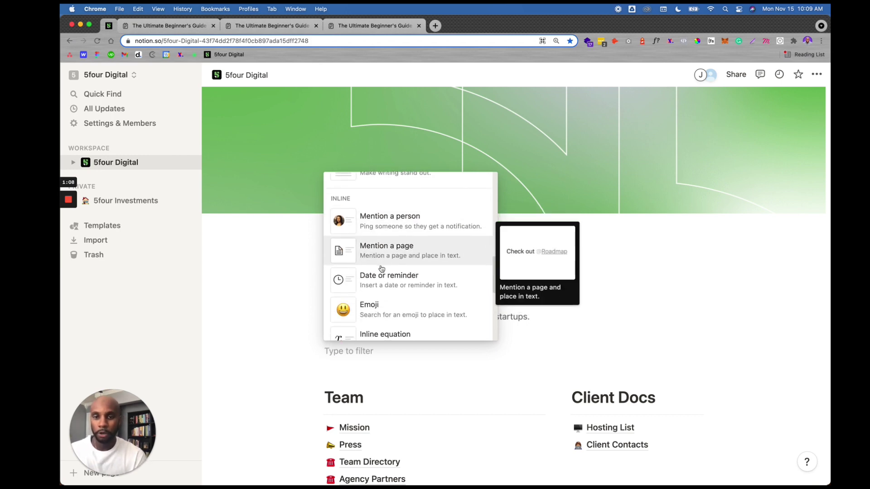
scroll(381, 261, down, 3)
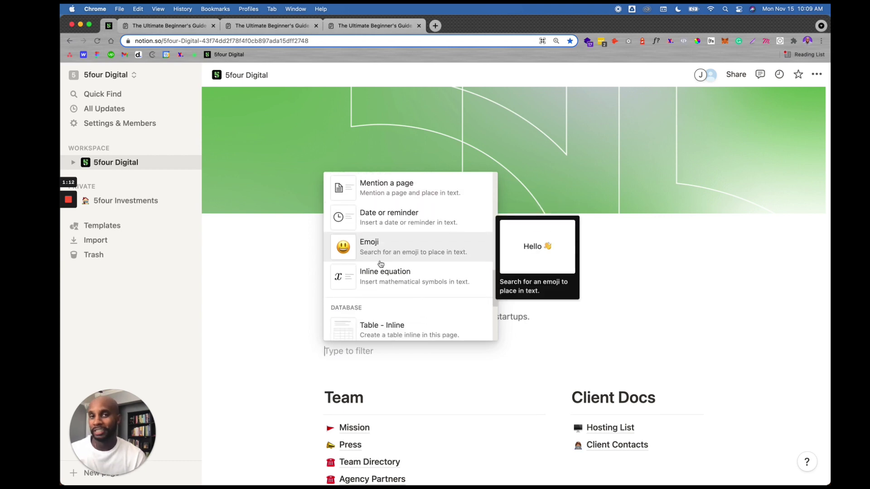
scroll(385, 249, down, 3)
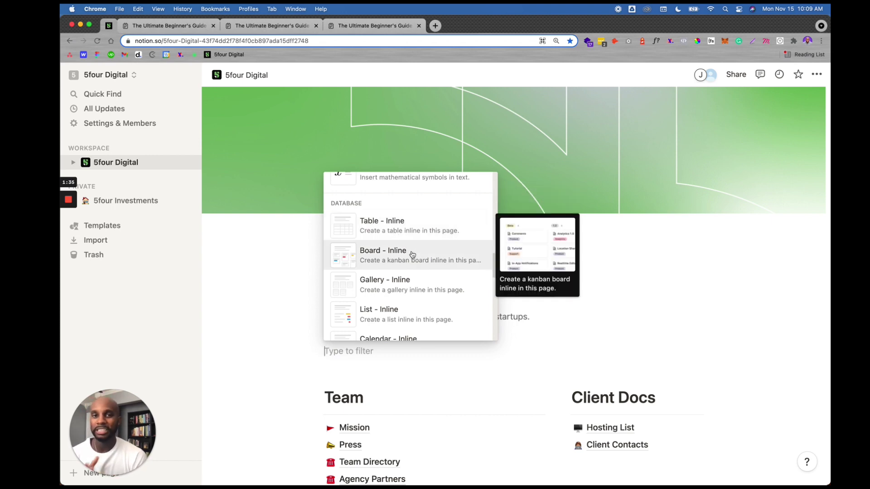
scroll(412, 256, down, 4)
scroll(410, 259, down, 2)
Open Google Drive in a new browser tab.
click(435, 25)
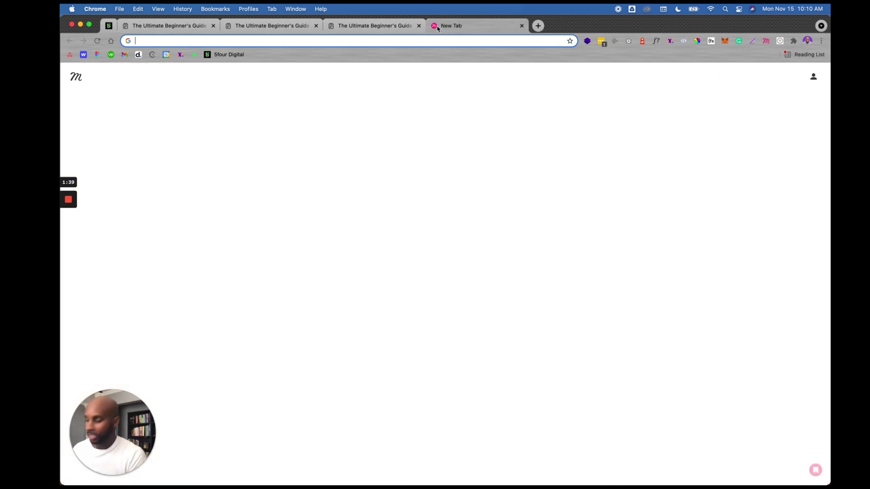
text(sop)
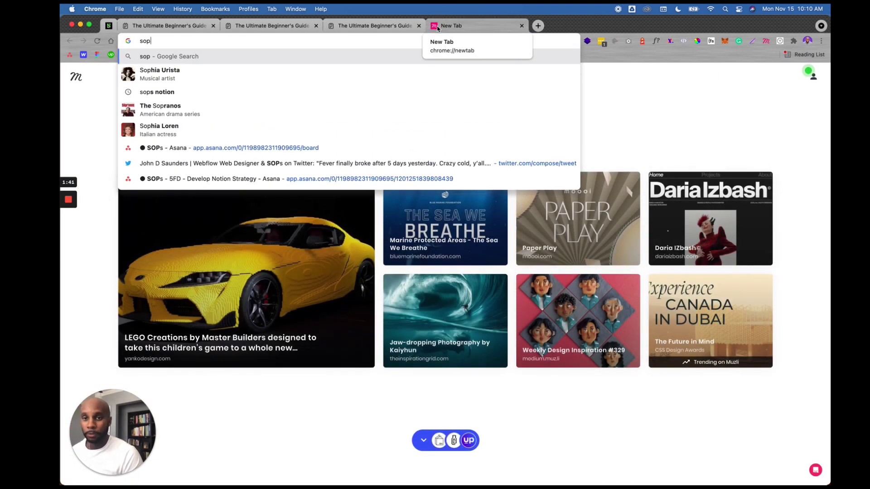
key(super+a)
text(drive)
key(Return)
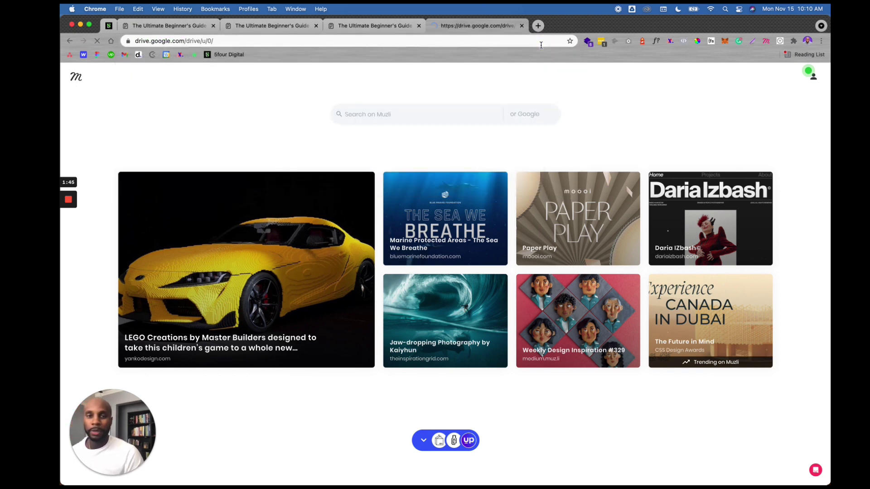
Open the Organizational Team SOPs document from the folders 5Four Digital, Main Docs, Training, Standard Operating Procedures (SOPs).
double_click(226, 254)
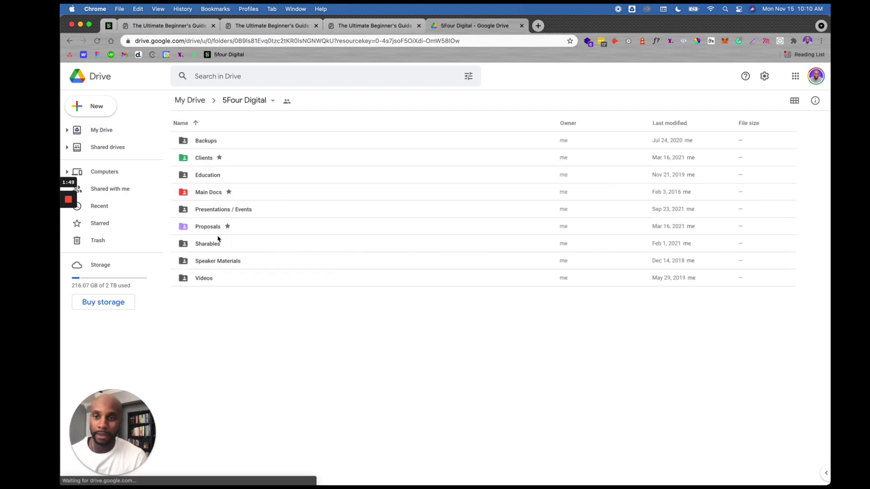
double_click(216, 194)
double_click(225, 175)
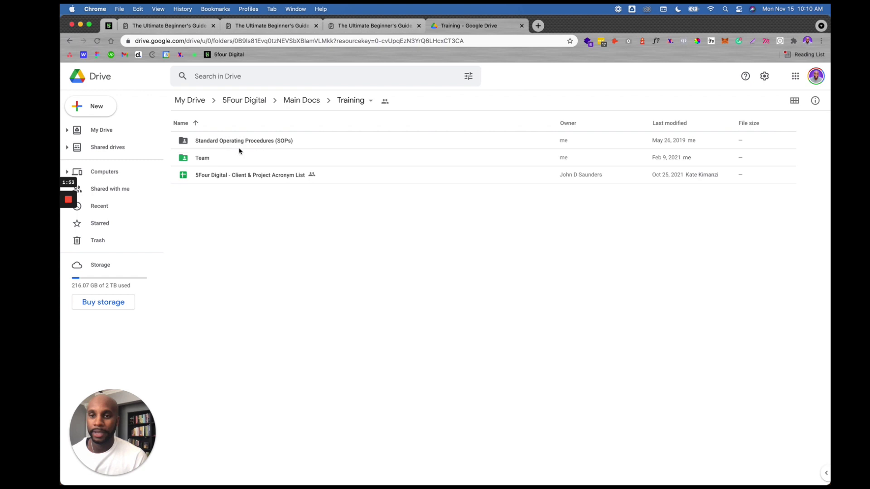
double_click(272, 145)
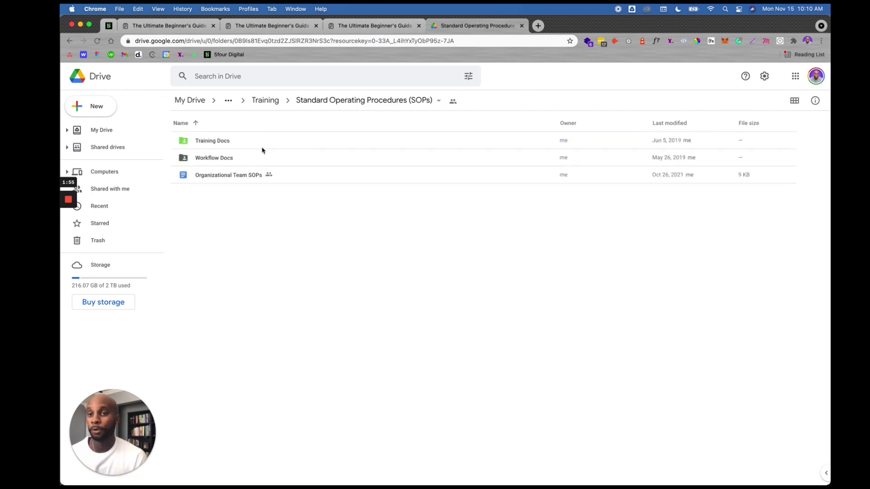
double_click(252, 176)
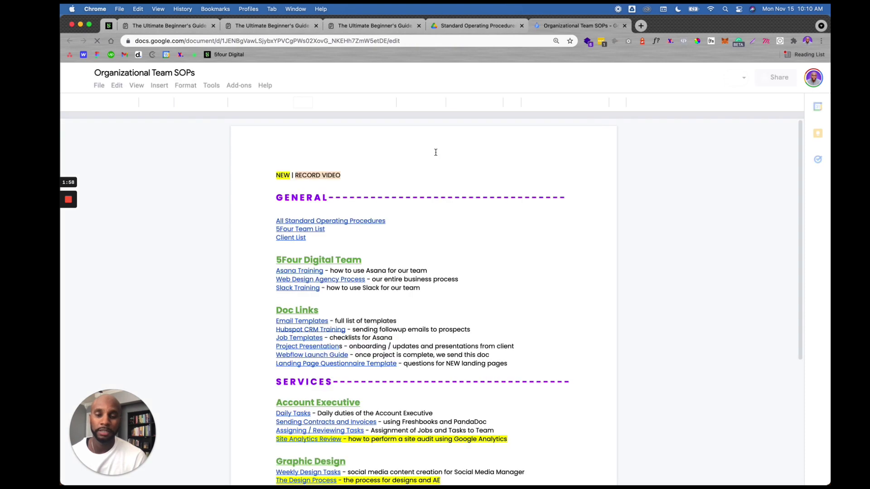
Look through the SOP list and open The Design Process document linked under Graphic Design.
scroll(353, 388, down, 8)
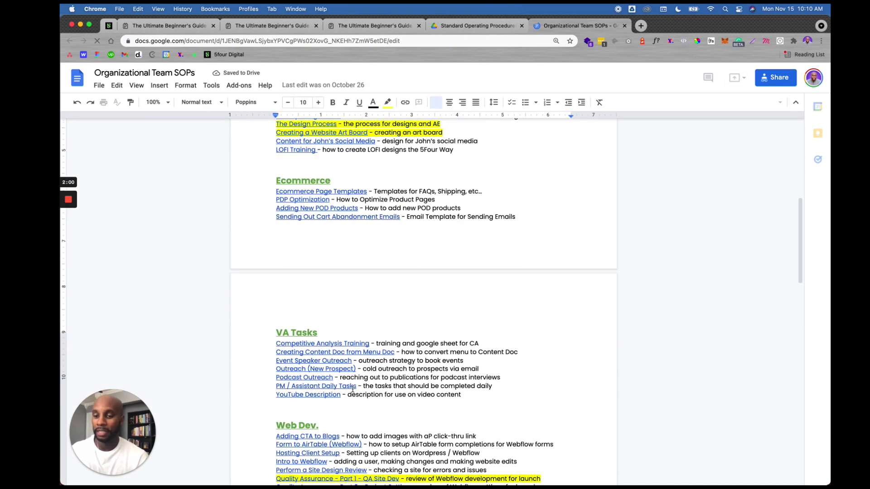
scroll(353, 388, down, 7)
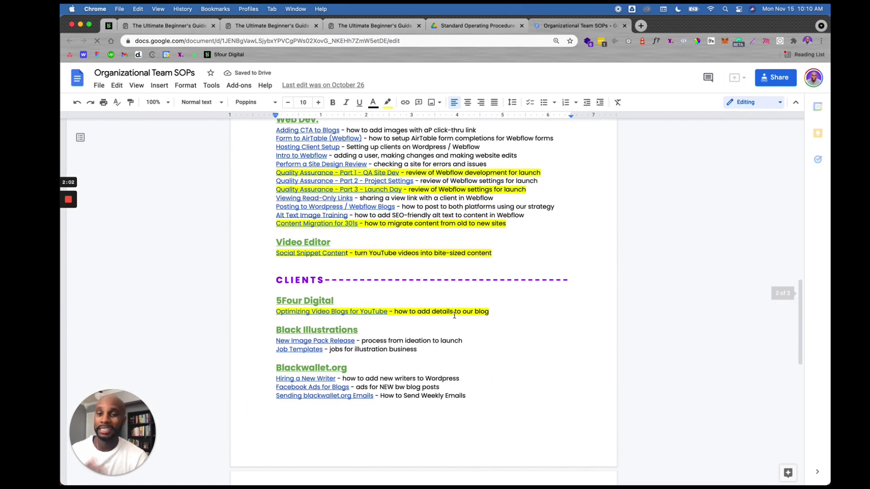
scroll(435, 356, up, 15)
scroll(318, 357, down, 5)
click(324, 355)
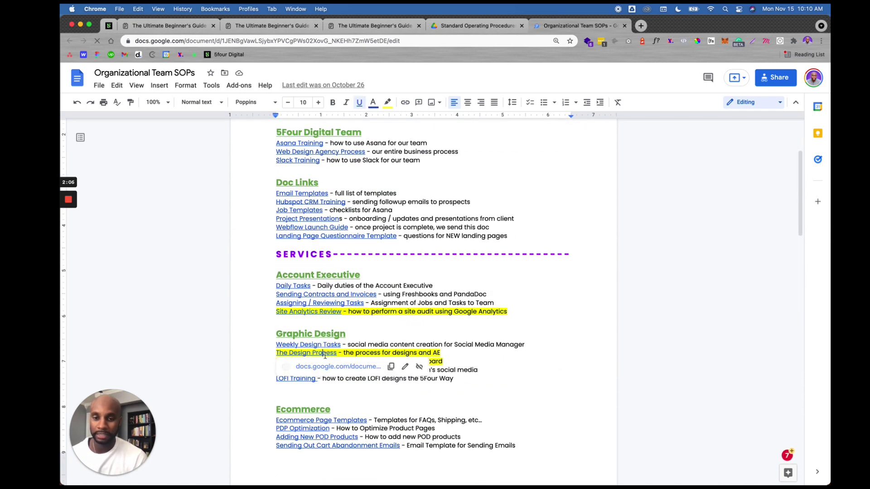
click(335, 365)
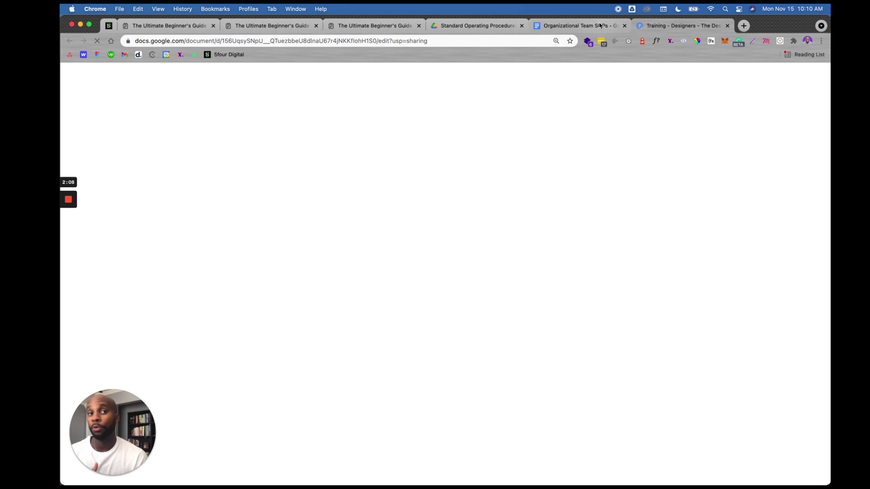
Revisit the start of the SOP list and review the design process training document's upload checklist and Figma naming conventions.
click(599, 26)
scroll(429, 246, up, 3)
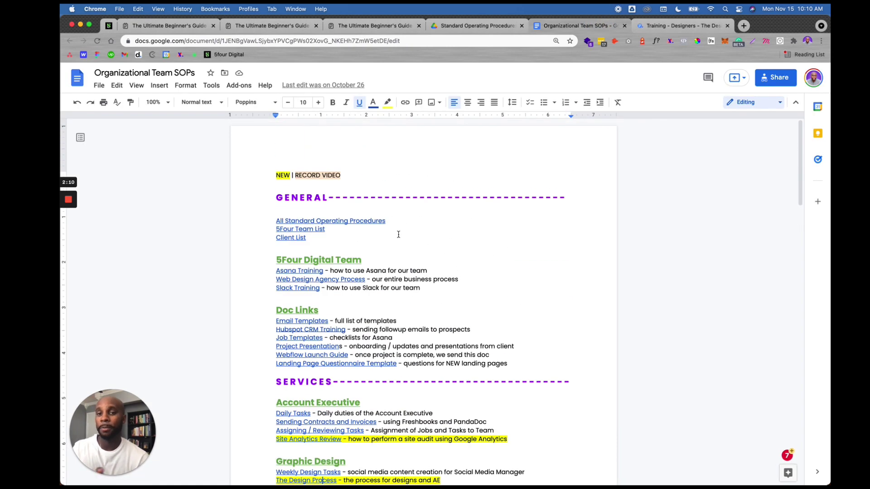
click(664, 26)
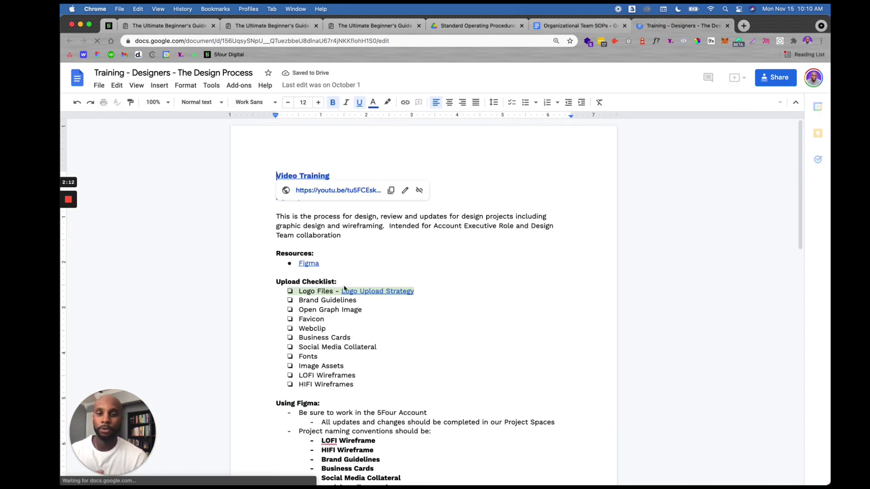
scroll(349, 308, down, 6)
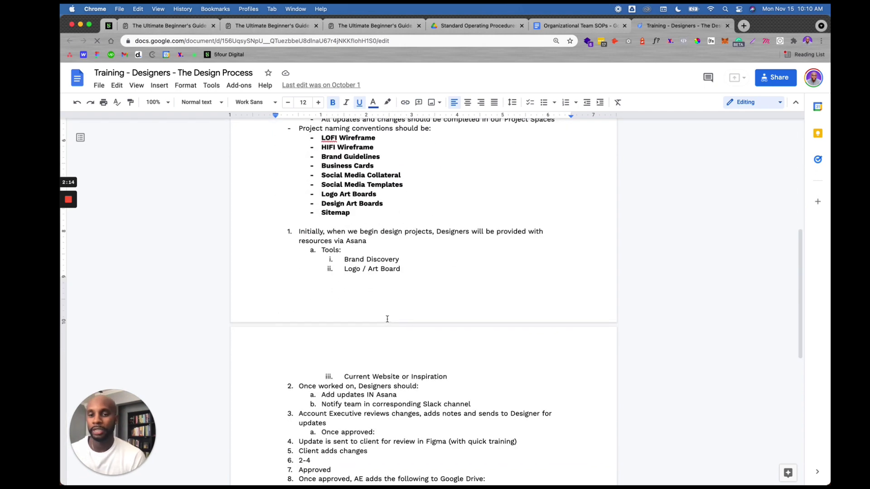
scroll(386, 317, up, 2)
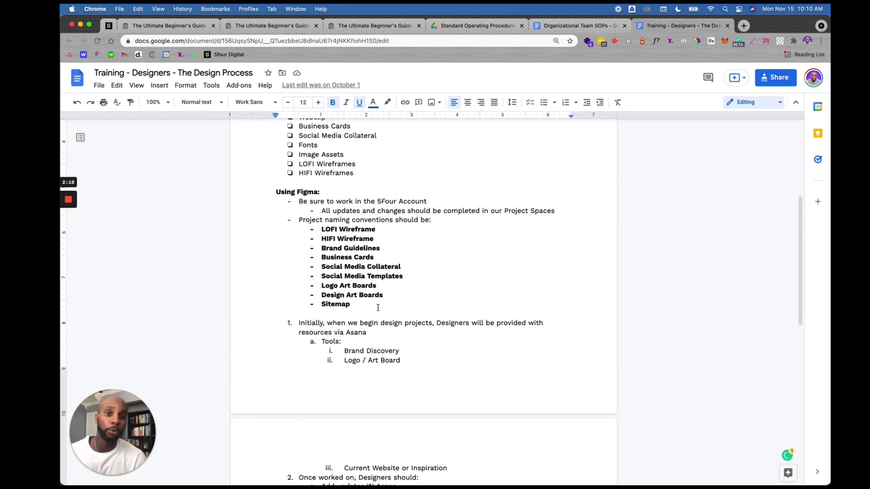
Switch back to the 5four Digital page in Notion, dismiss the block list and open the Knowledge Base page.
click(109, 25)
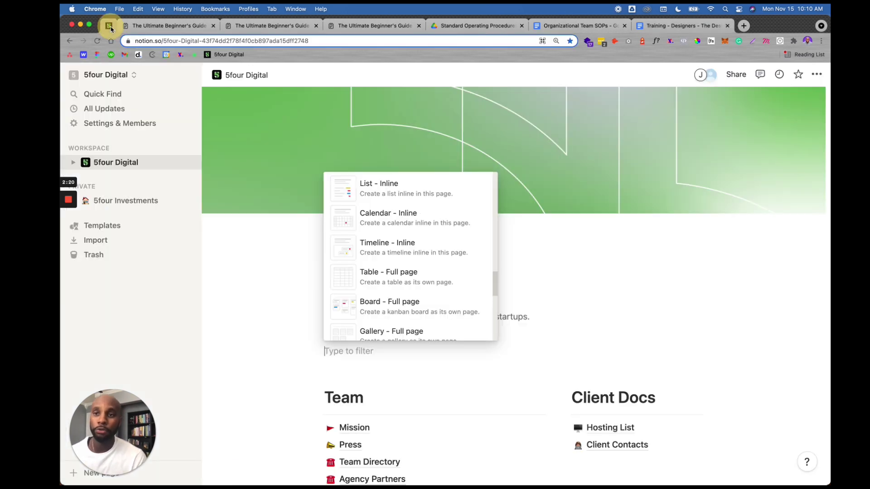
click(719, 244)
scroll(486, 325, down, 6)
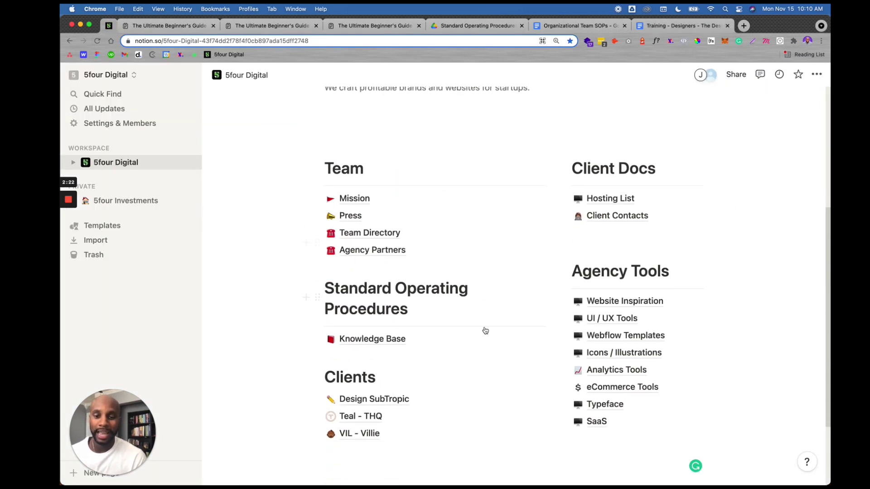
click(406, 312)
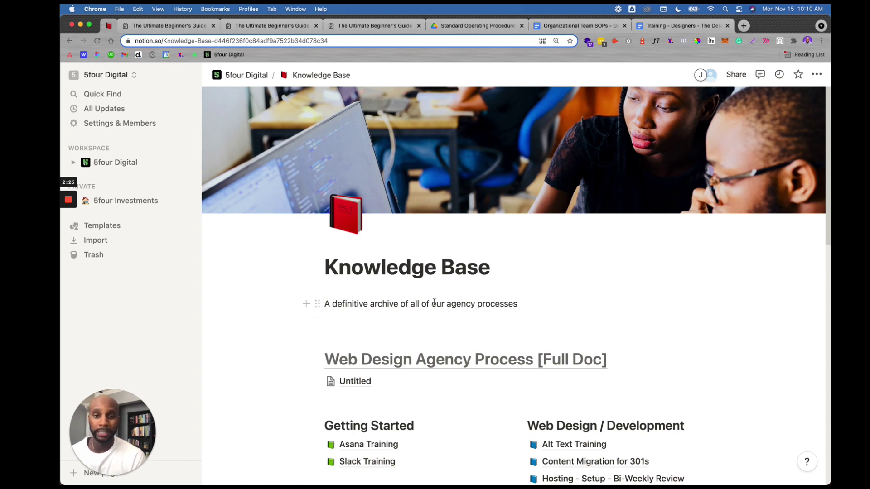
Add a blank sub-page below Illustration Brief Template in the Social Media list, and return to the Knowledge Base page.
scroll(439, 319, down, 2)
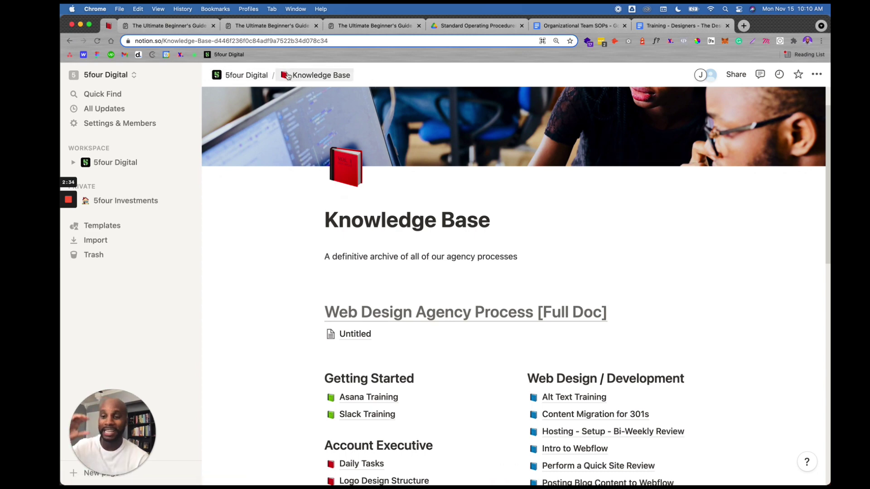
scroll(573, 357, down, 2)
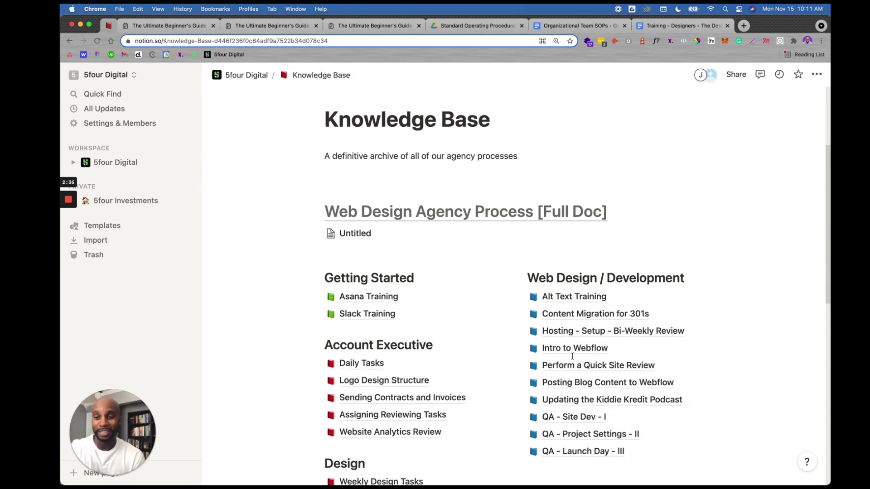
scroll(434, 308, down, 3)
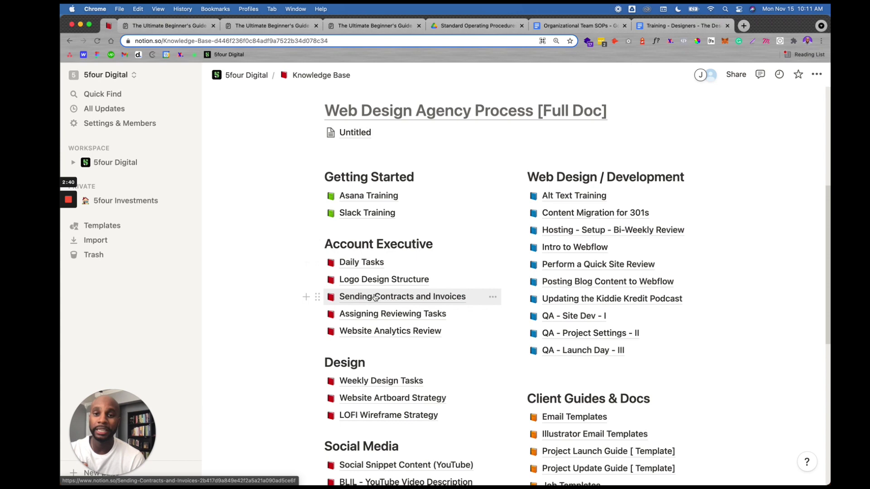
scroll(375, 297, down, 4)
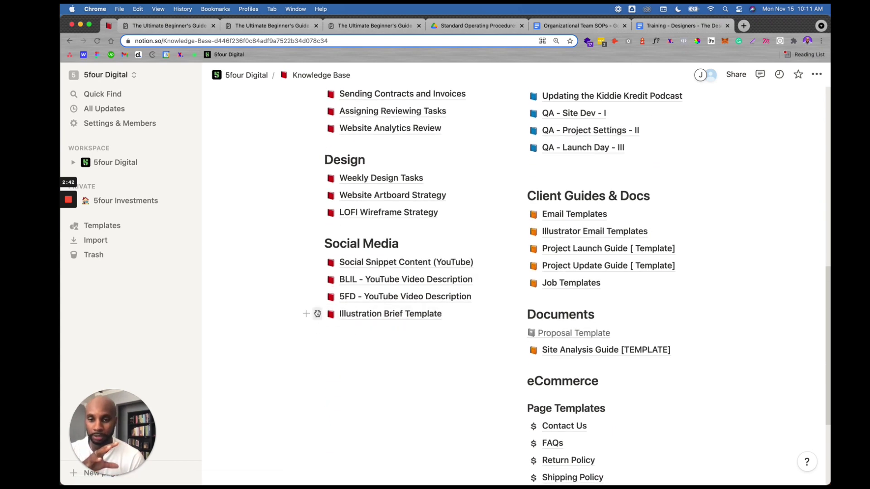
click(306, 314)
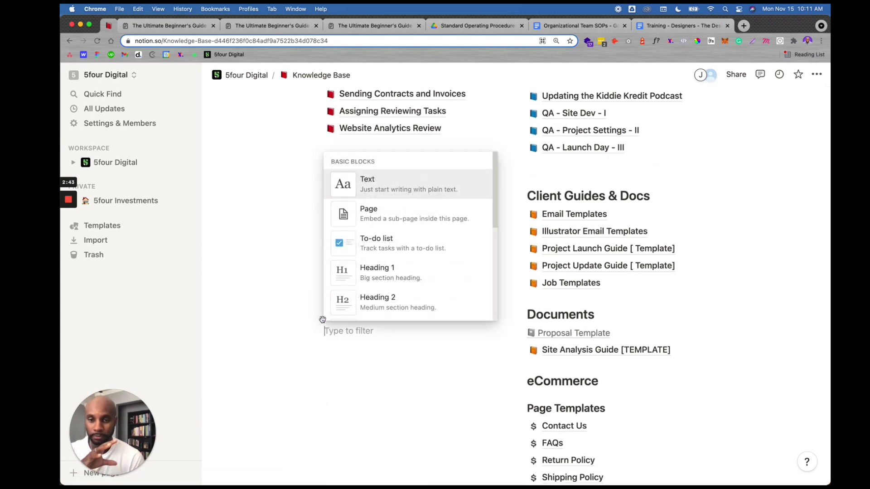
click(379, 217)
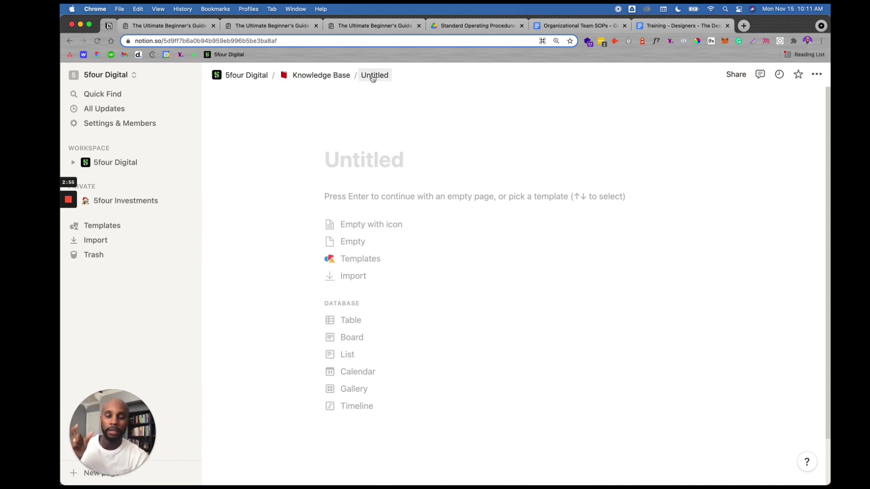
click(333, 80)
scroll(402, 336, down, 3)
scroll(402, 336, up, 3)
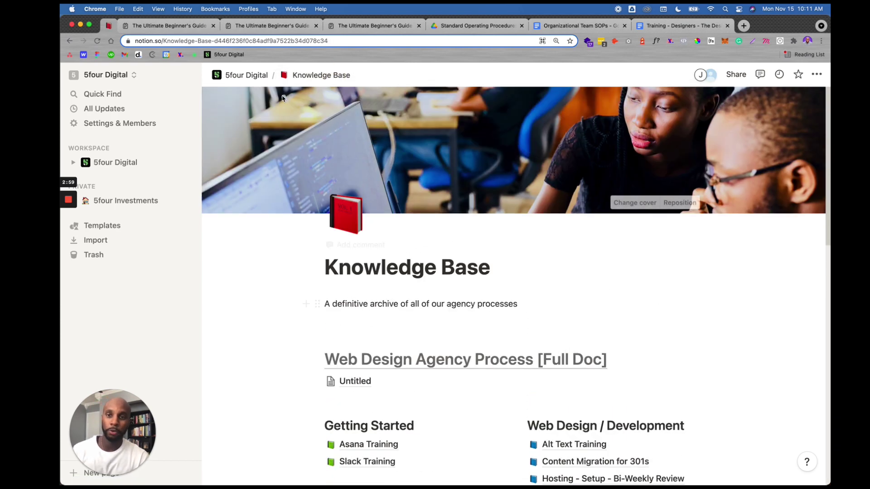
Go back to the 5four Digital page and delete two blank lines above the Team heading.
click(235, 78)
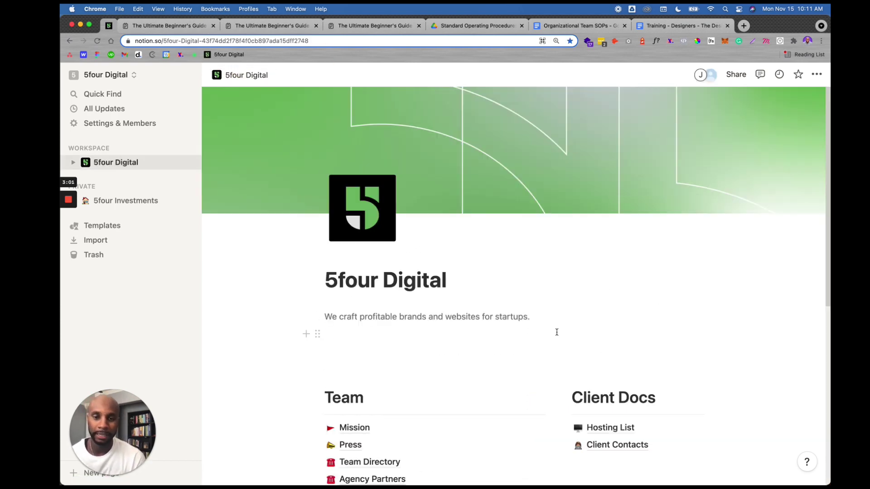
click(349, 365)
key(BackSpace)
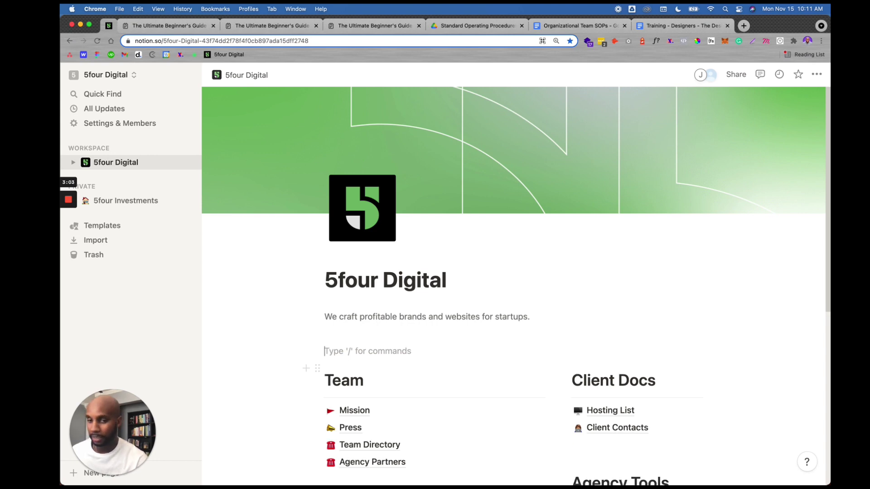
key(BackSpace)
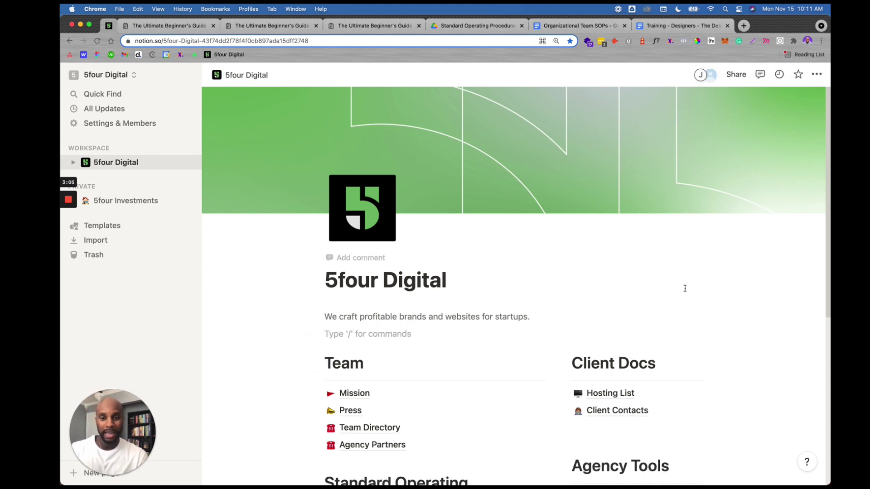
View the Mission and Press pages from the Team list, returning to the 5four Digital page after each.
scroll(634, 276, down, 2)
scroll(598, 265, up, 2)
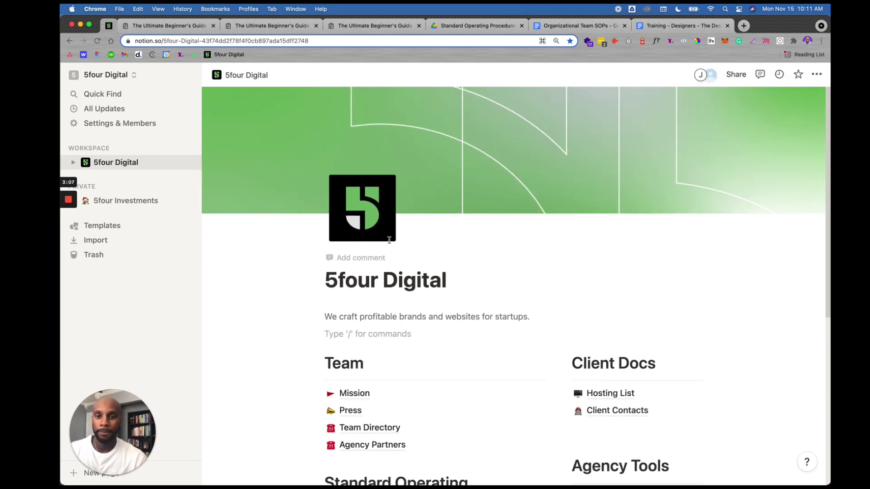
scroll(372, 328, down, 3)
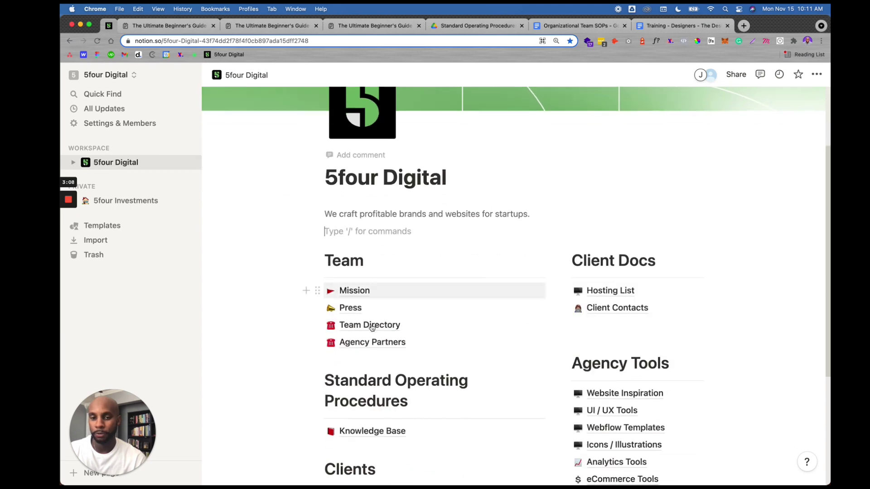
click(351, 292)
scroll(449, 270, down, 5)
click(240, 75)
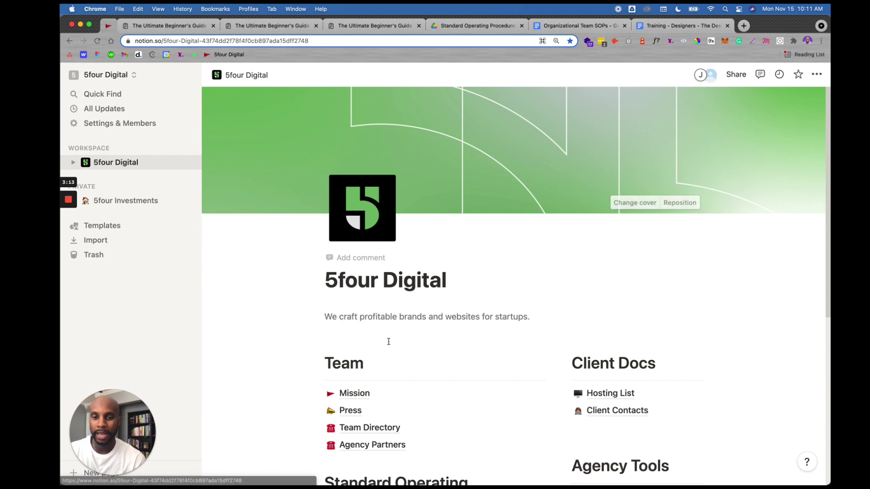
click(356, 413)
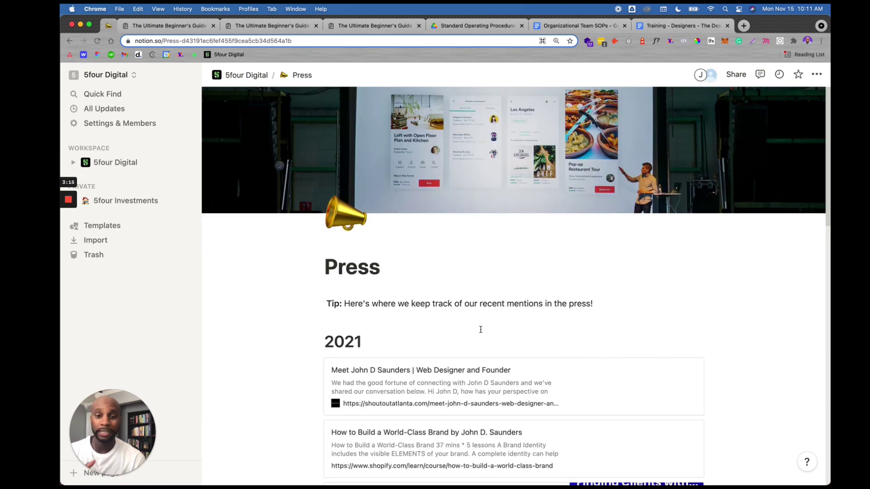
scroll(479, 330, down, 7)
click(242, 74)
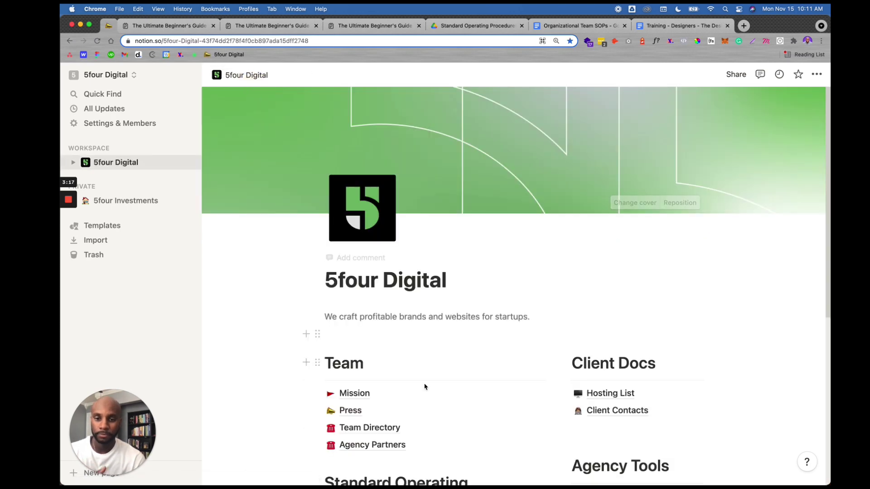
View the Team Directory and Agency Partners pages from the Team list, and return to the 5four Digital page.
scroll(427, 379, down, 5)
click(360, 261)
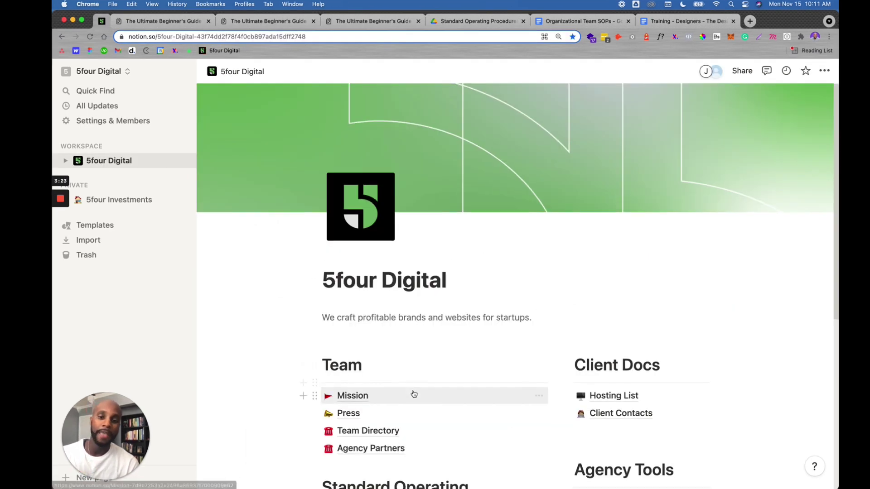
scroll(411, 394, down, 2)
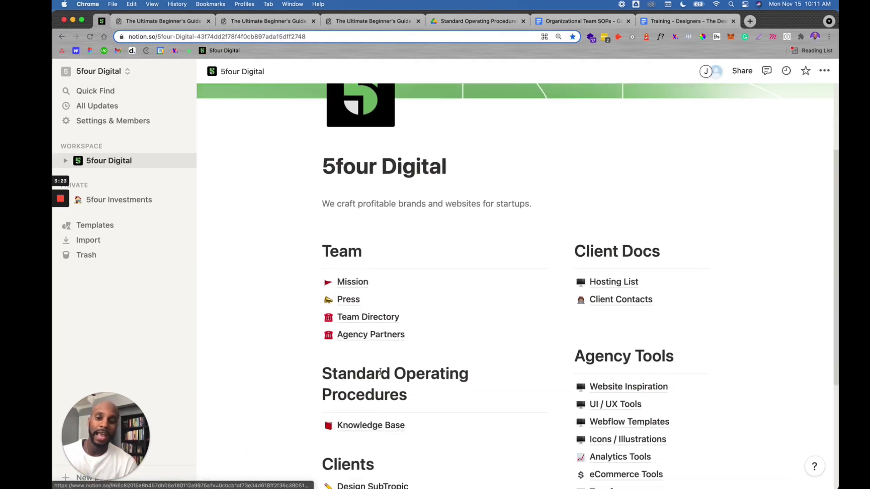
click(374, 335)
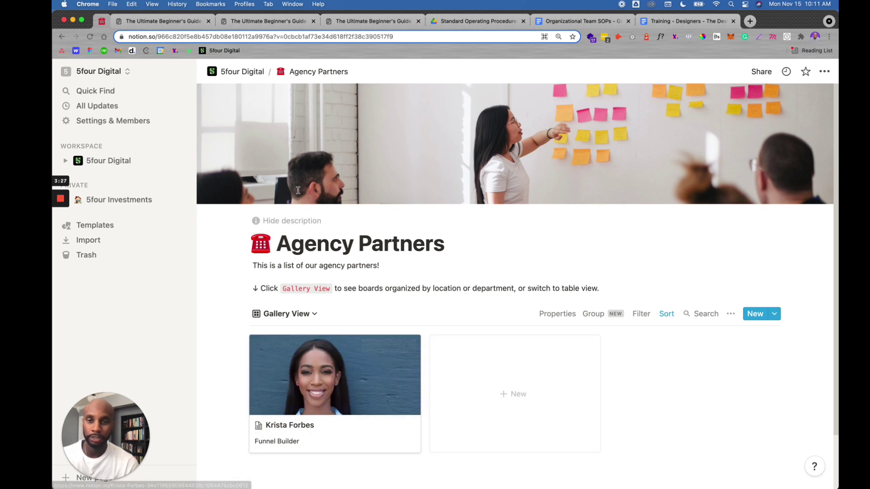
click(239, 72)
Examine the Team Directory table's department, location, email, job title, role and active columns, and return to the 5four Digital page.
scroll(490, 370, down, 3)
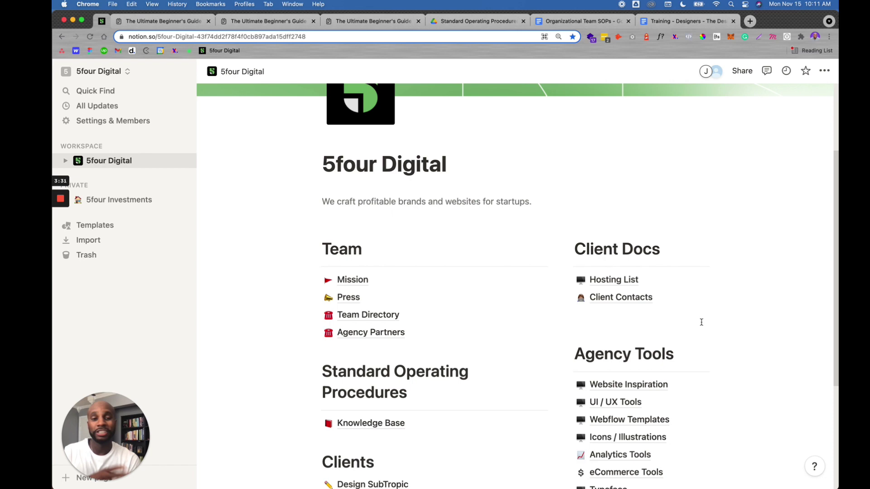
scroll(713, 318, up, 3)
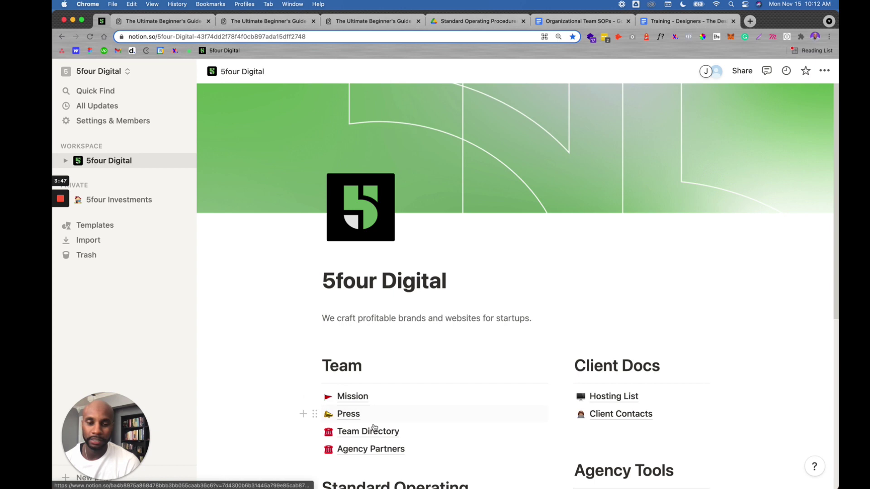
mouse_move(57, 203)
click(60, 234)
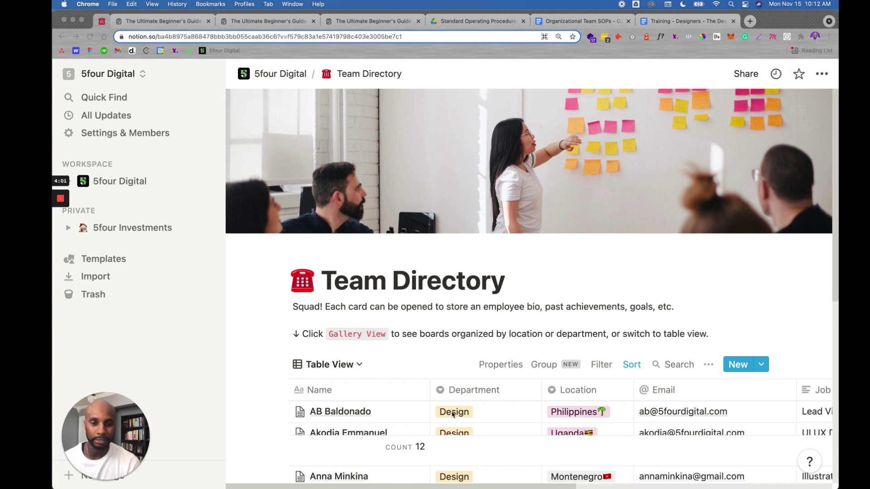
scroll(453, 414, right, 5)
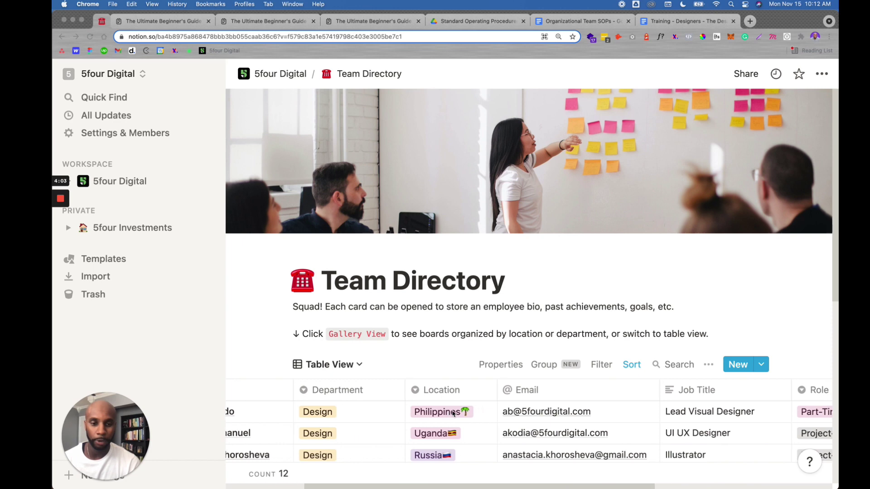
scroll(453, 413, right, 5)
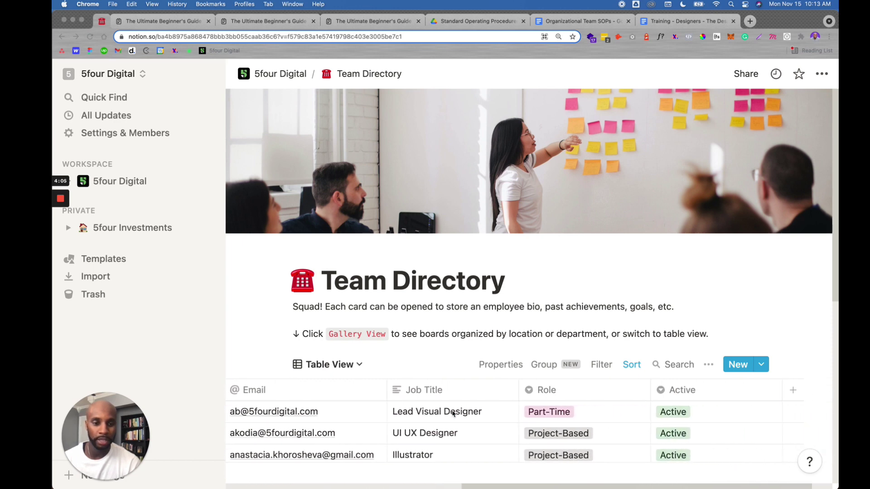
scroll(299, 385, left, 10)
click(259, 75)
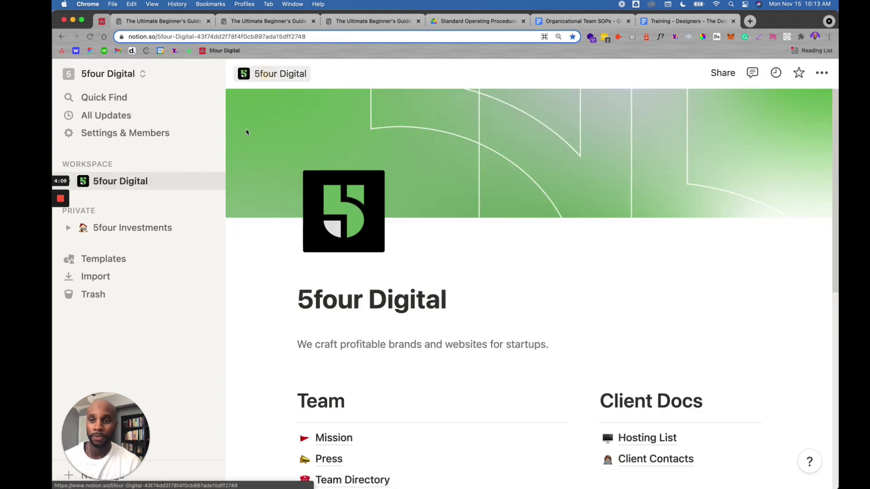
View the Website Inspiration and UI / UX Tools pages under Agency Tools, returning to the 5four Digital page after each.
mouse_move(65, 211)
mouse_move(563, 204)
key(super+minus)
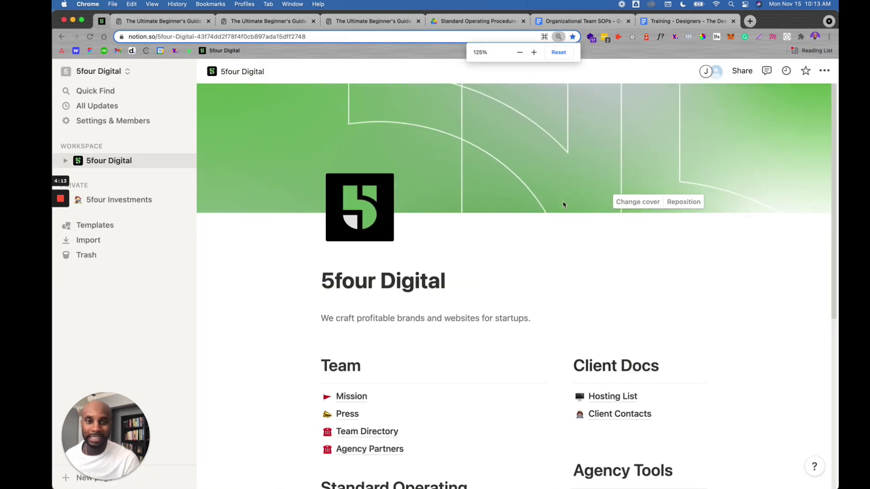
scroll(583, 268, down, 2)
scroll(583, 268, down, 5)
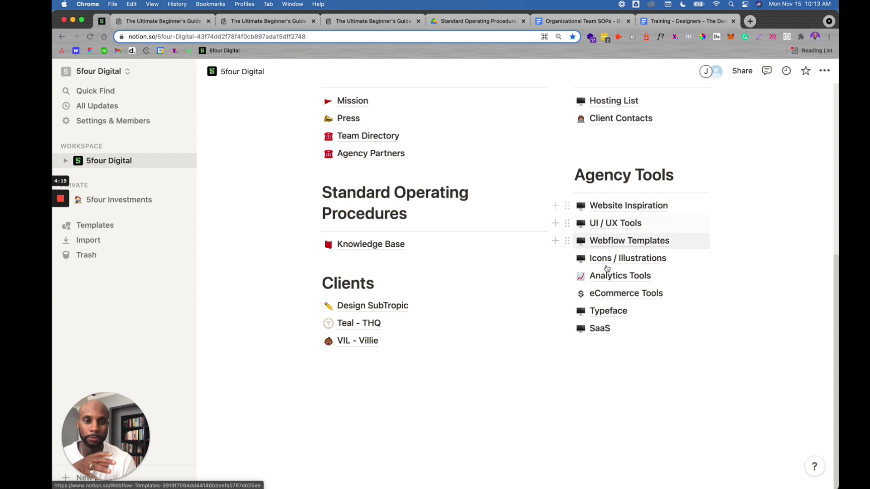
click(618, 205)
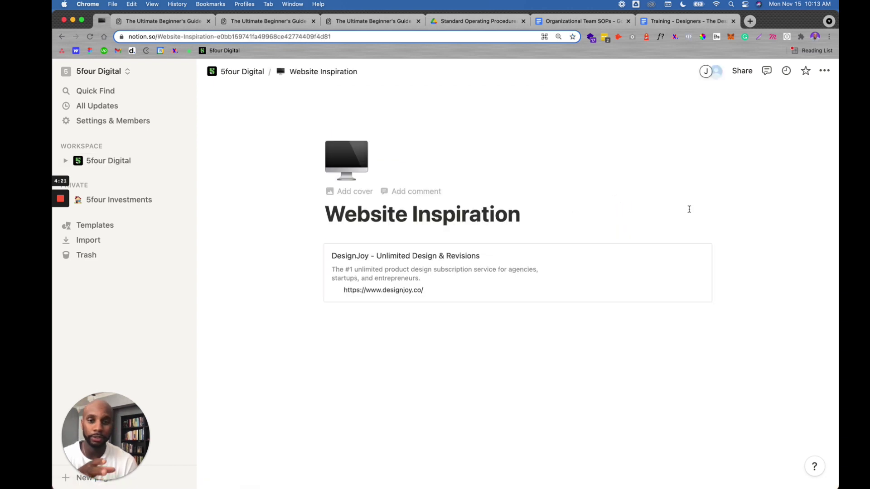
click(243, 72)
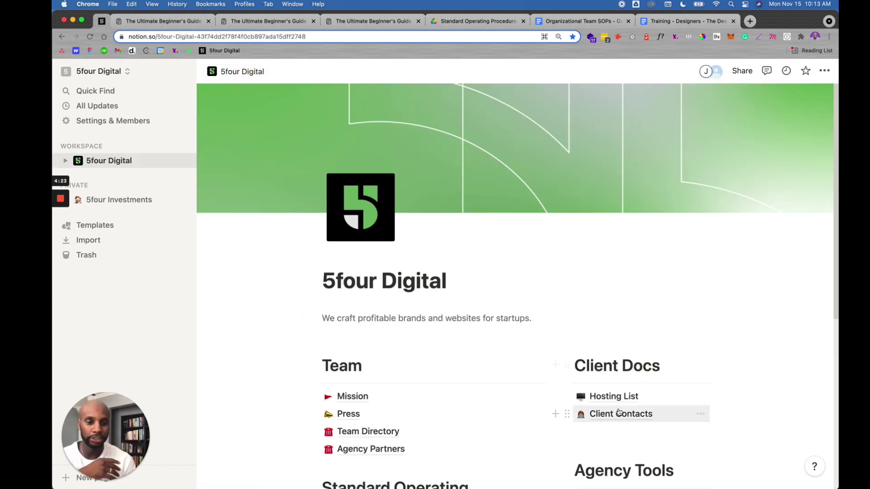
scroll(618, 412, down, 6)
click(596, 234)
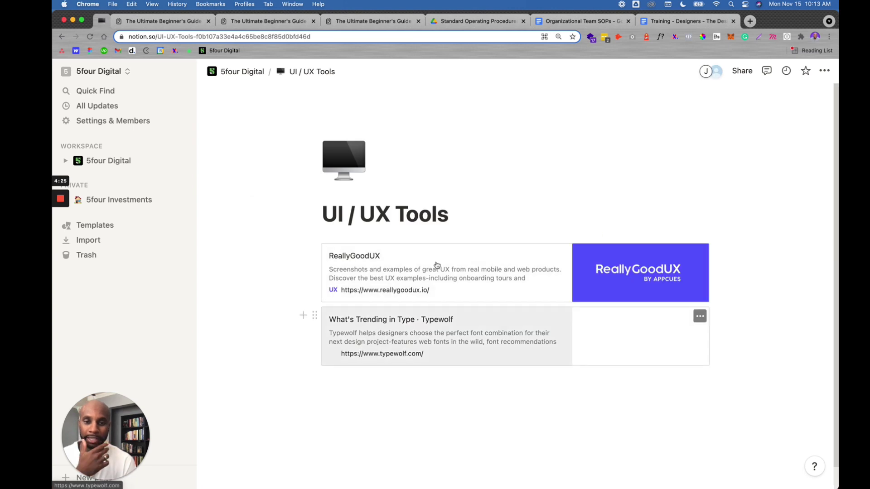
click(243, 72)
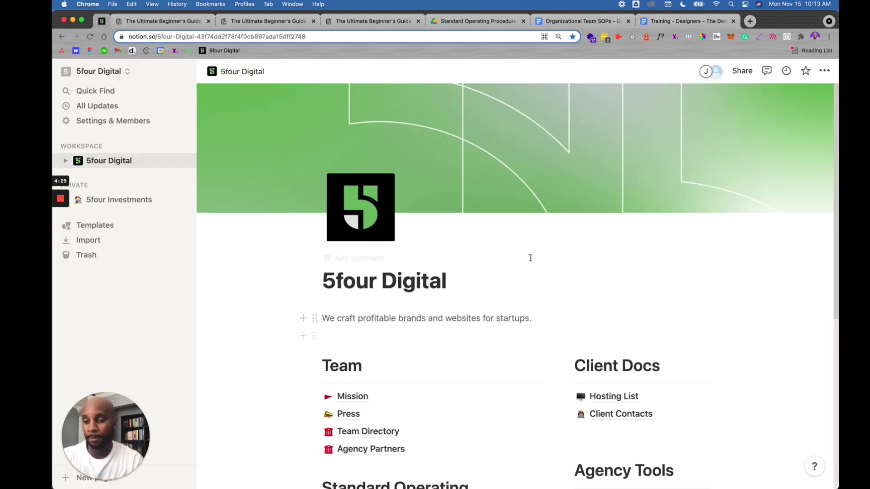
Add a new sub-page below Knowledge Base in the Standard Operating Procedures section of the 5four Digital page.
scroll(532, 403, down, 5)
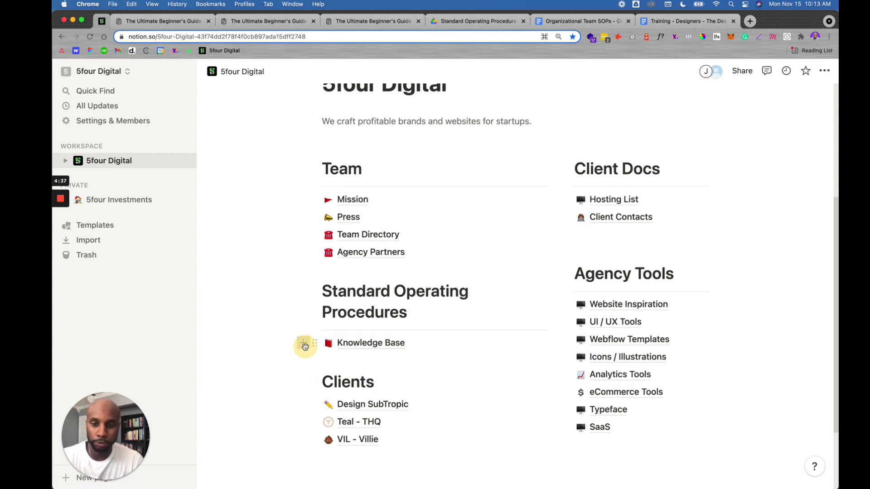
click(304, 344)
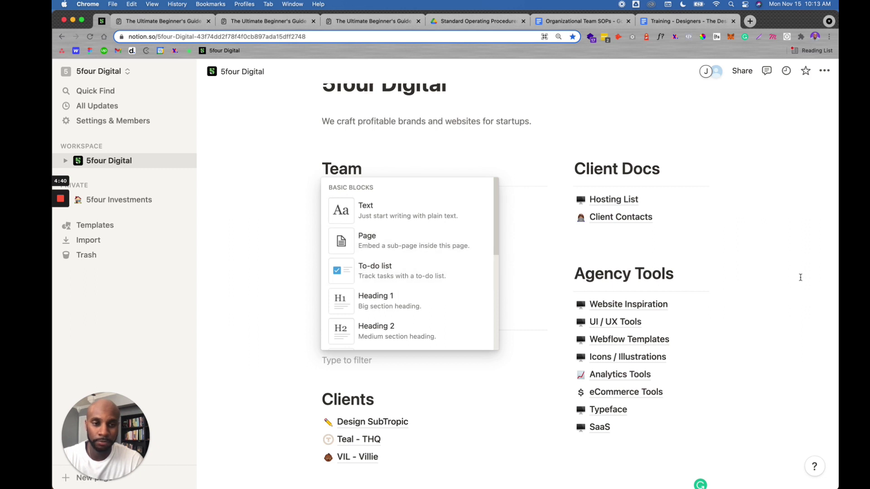
click(442, 239)
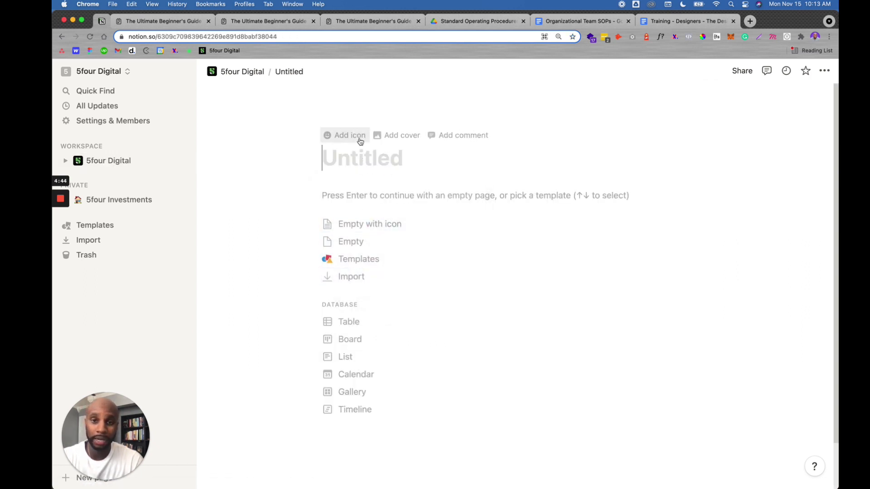
Add an icon to the untitled page and change it to the red closed book.
click(359, 139)
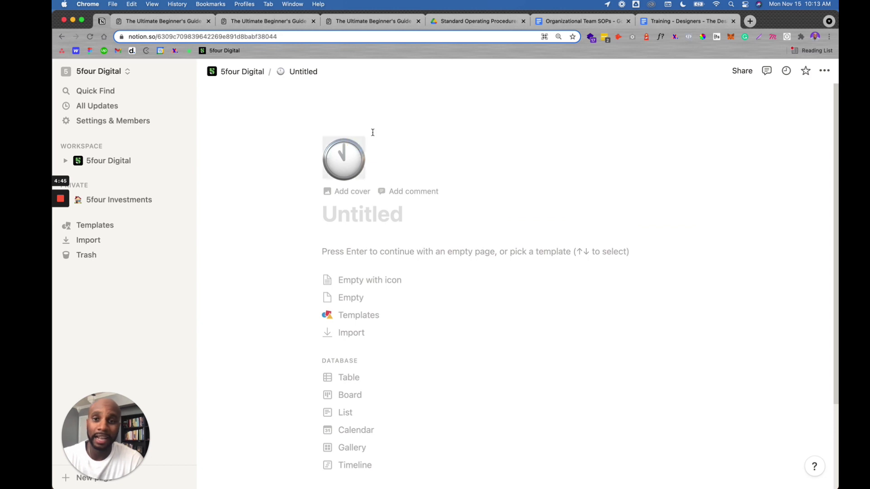
click(344, 171)
click(367, 253)
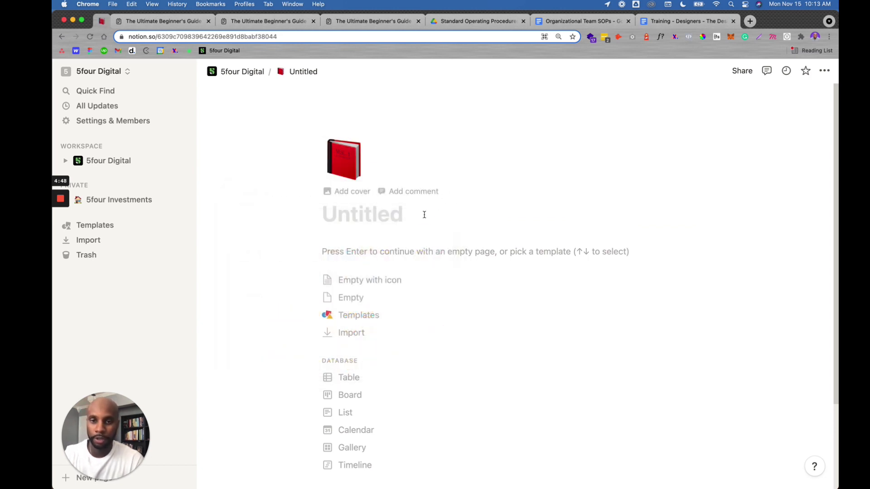
Title the untitled page "Our Knowledge Base" and start its body as an empty page.
text(Ou)
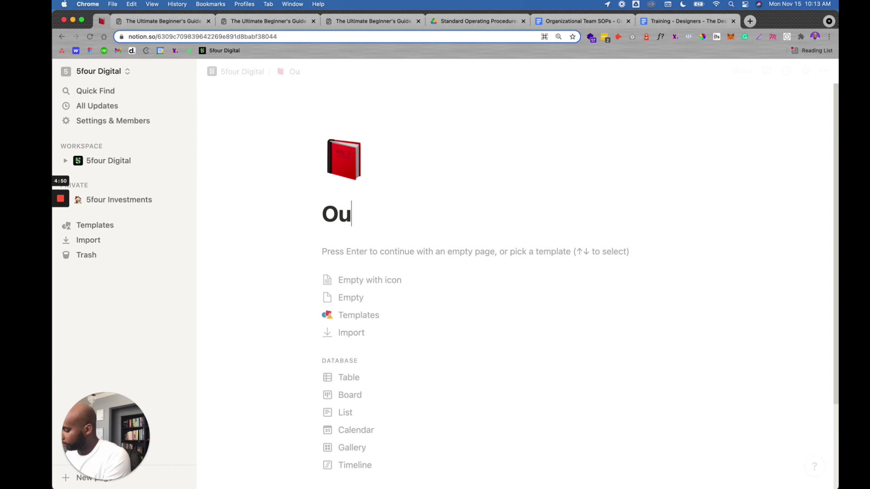
text(r Knowledge Base)
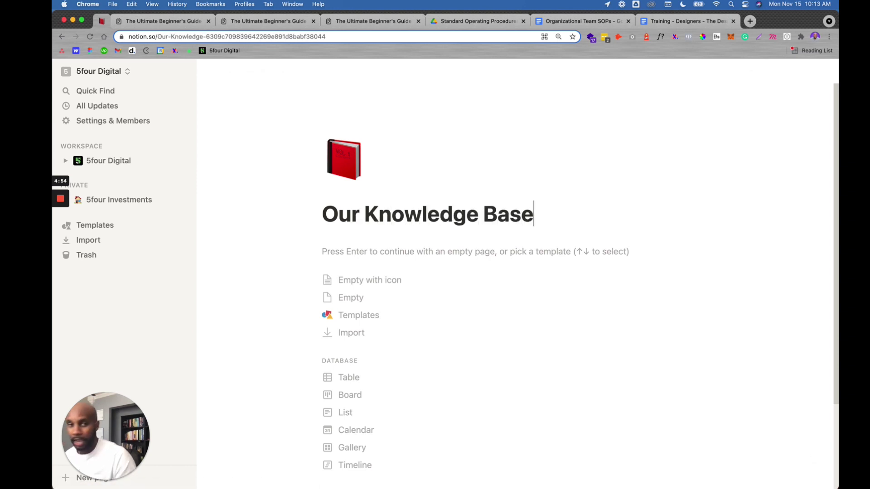
click(339, 252)
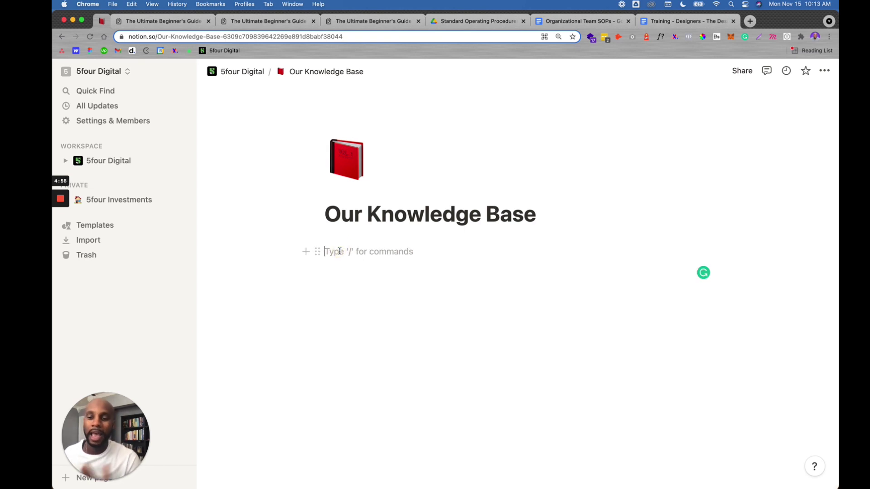
Embed a sub-page titled "How to Train a New Team Member" in Our Knowledge Base and start it as an empty page.
text(How)
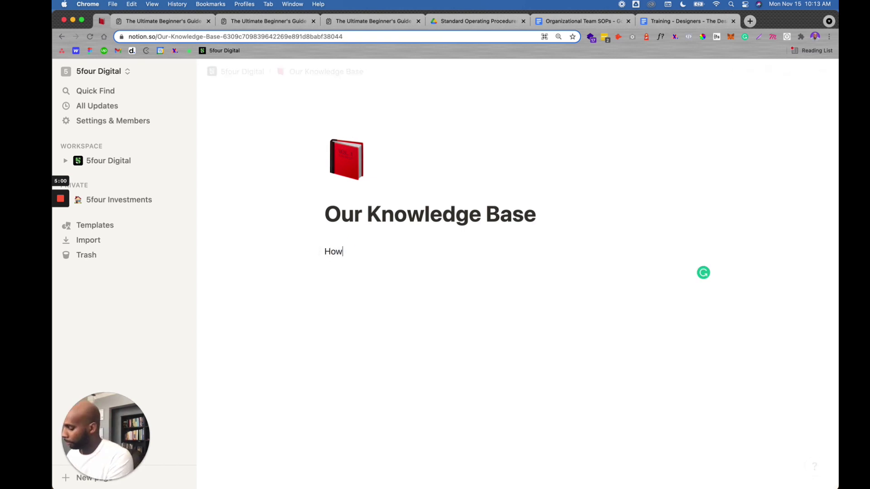
key(BackSpace)
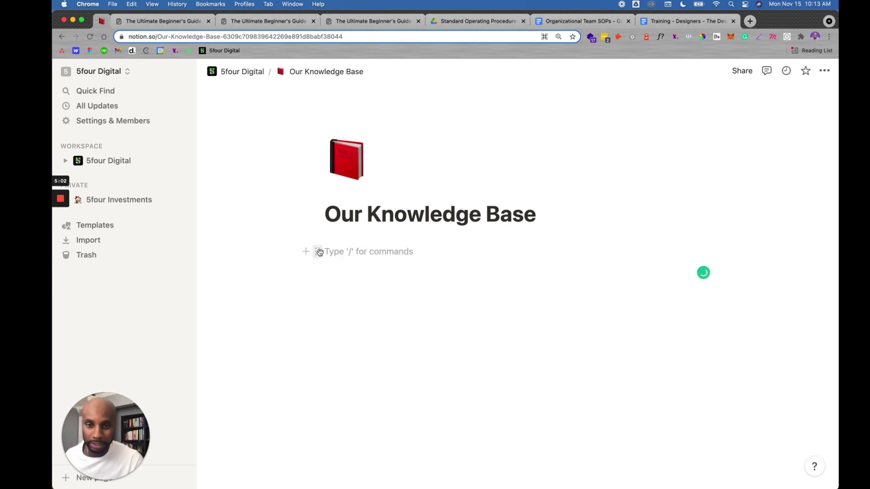
click(307, 253)
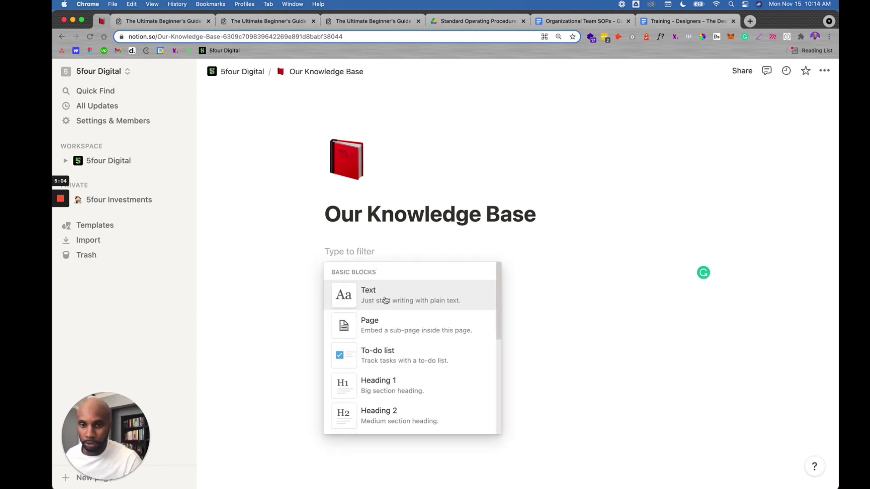
click(370, 322)
text(How to Train a New Team Member)
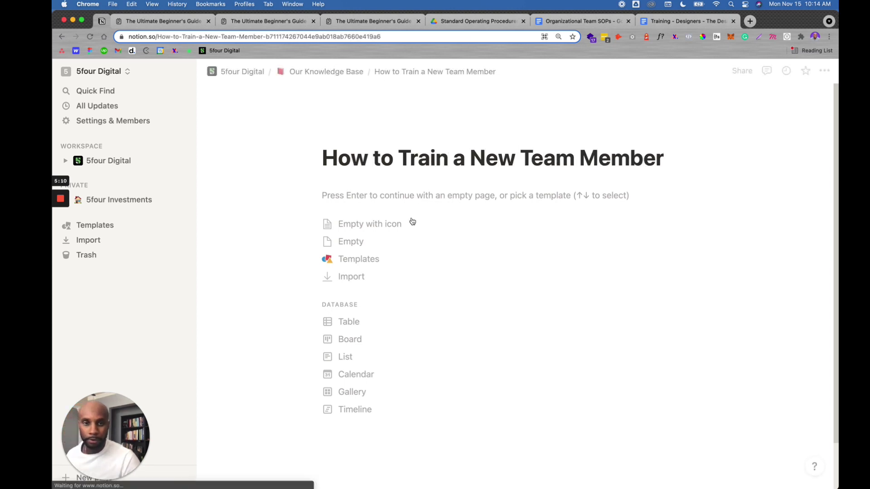
click(403, 202)
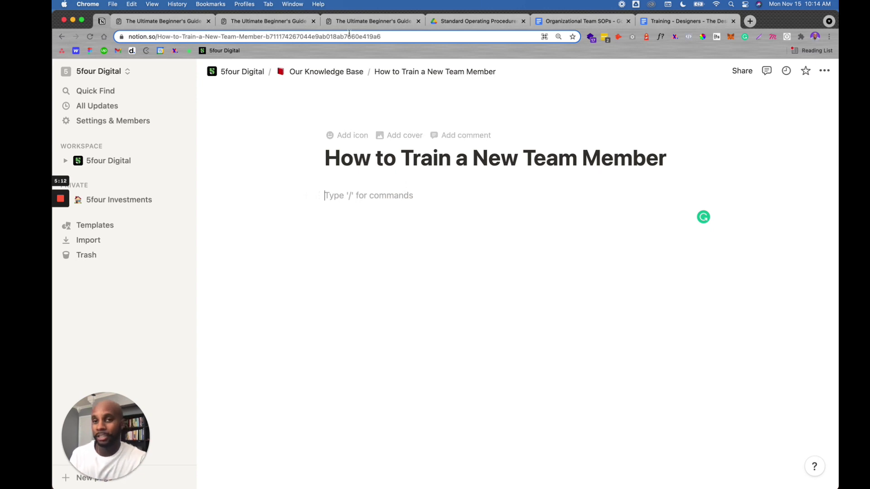
Return to the 5four Digital page and reopen Our Knowledge Base and its How to Train a New Team Member sub-page.
click(326, 73)
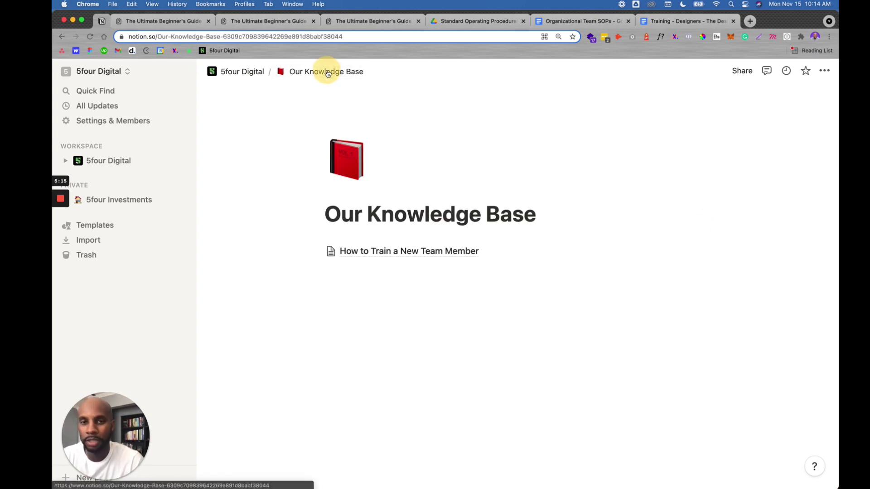
click(247, 71)
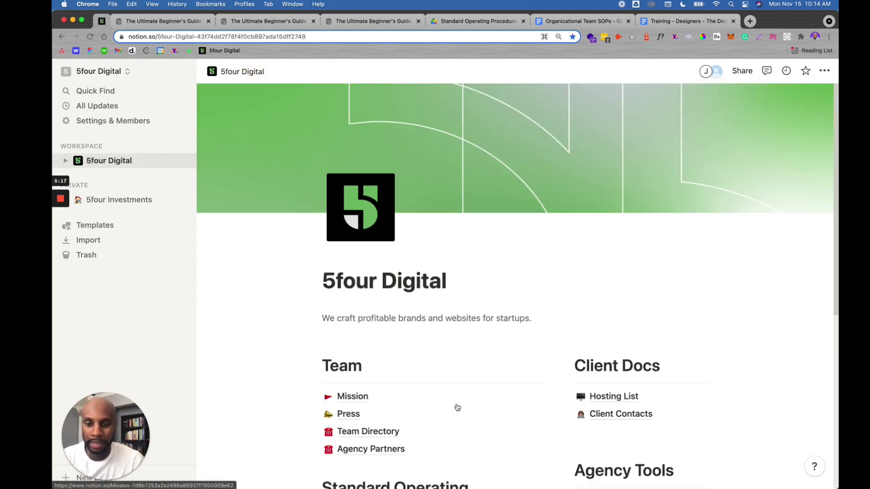
scroll(374, 385, down, 5)
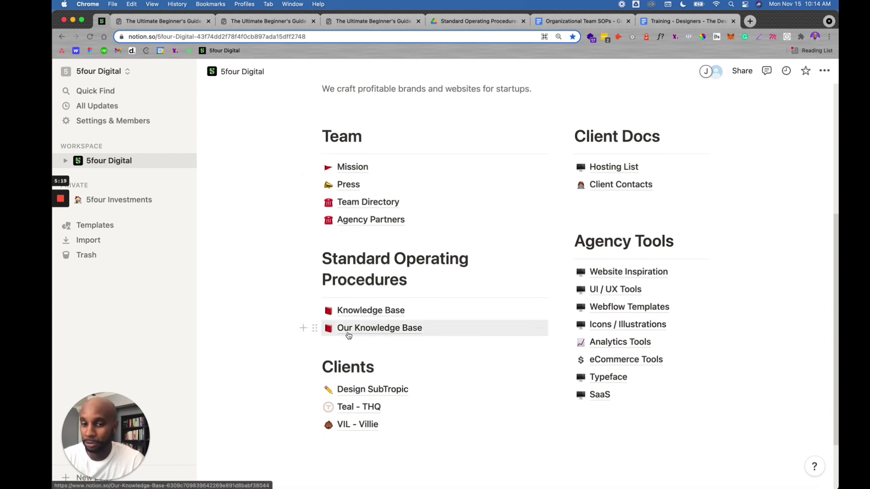
click(365, 329)
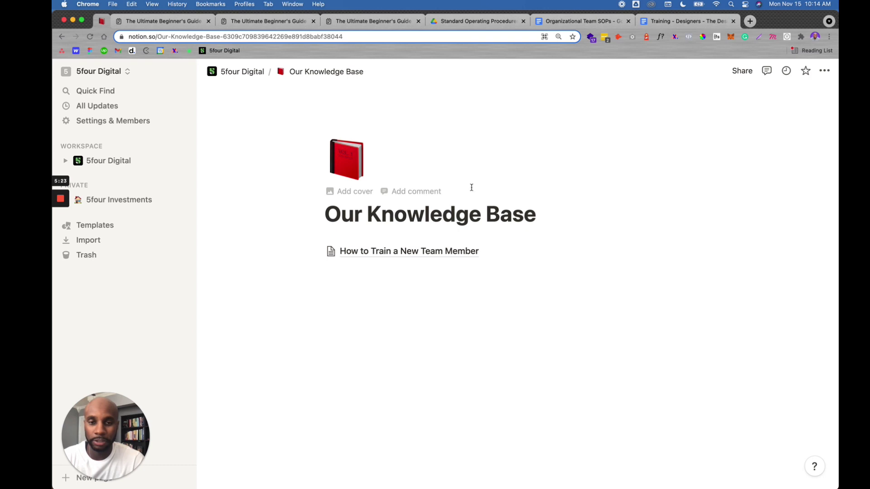
click(356, 252)
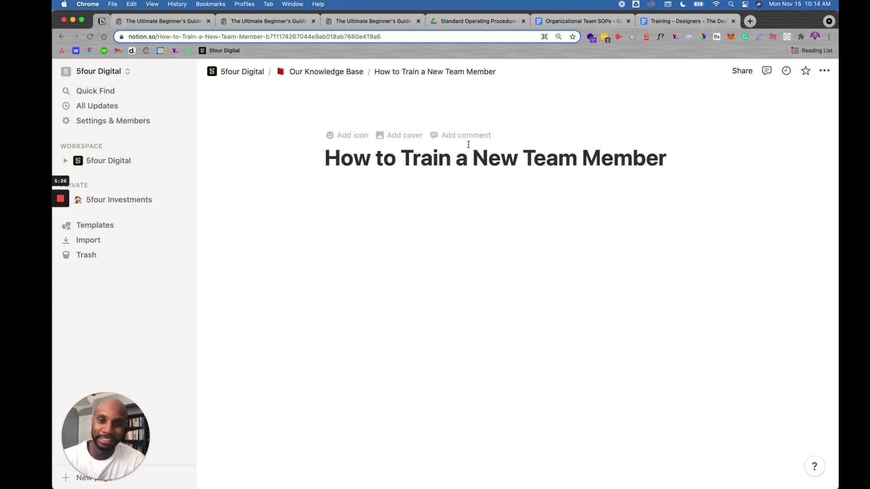
Delete the Our Knowledge Base page from the Standard Operating Procedures section of the 5four Digital page.
click(241, 71)
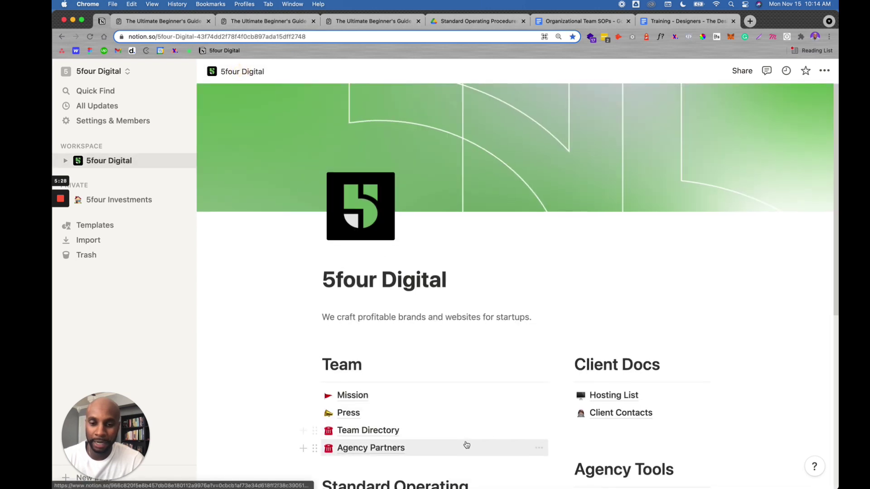
scroll(453, 407, down, 6)
click(315, 297)
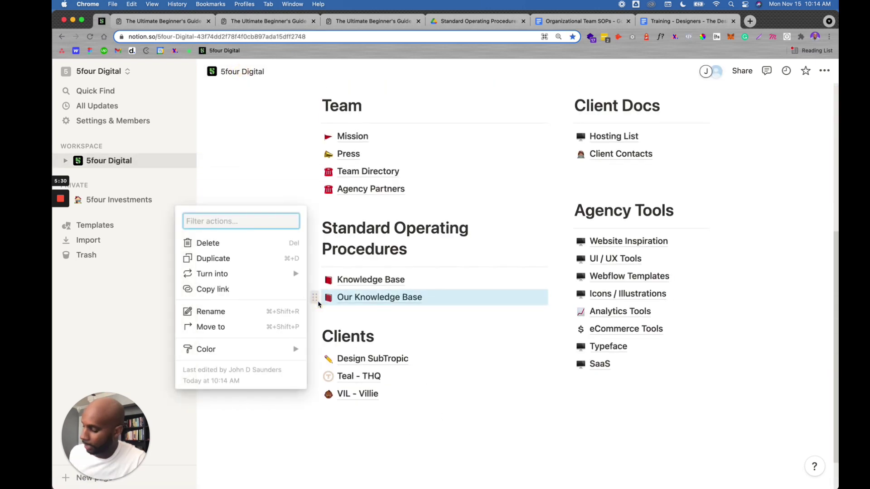
key(Delete)
Open LOFI Wireframe Strategy in the Knowledge Base's Design section and examine its Date Last Updated callout.
click(371, 279)
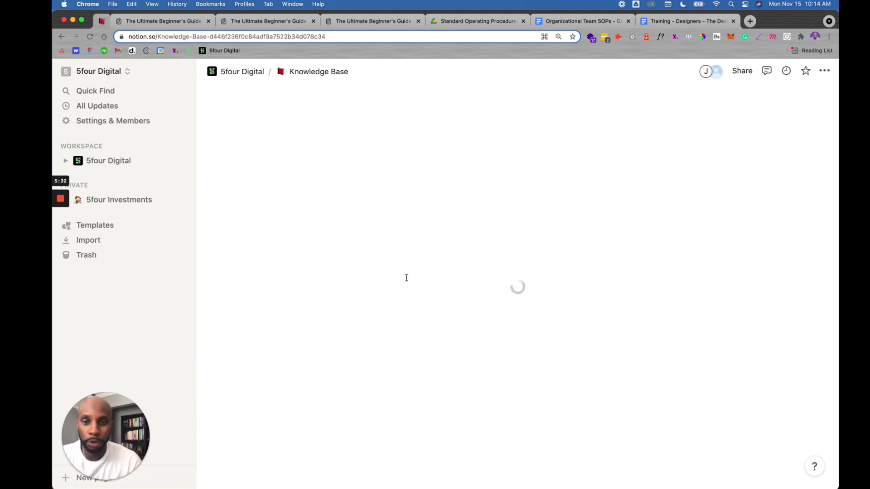
scroll(452, 329, down, 6)
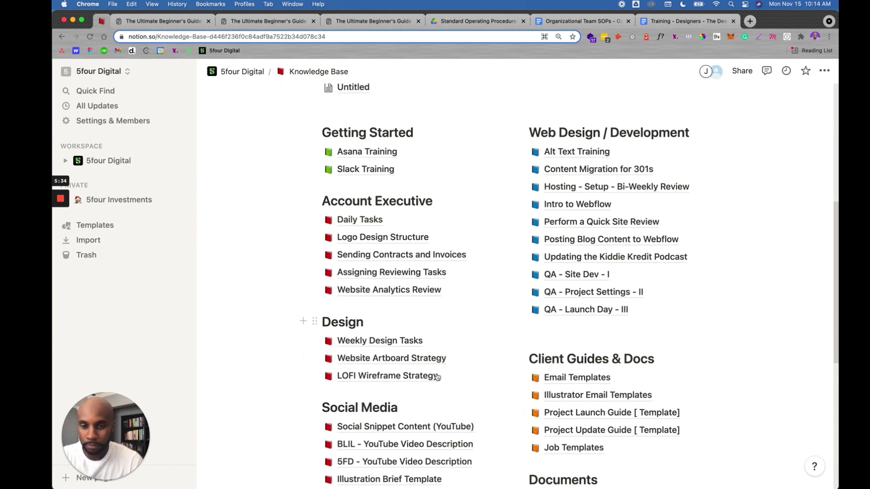
click(391, 379)
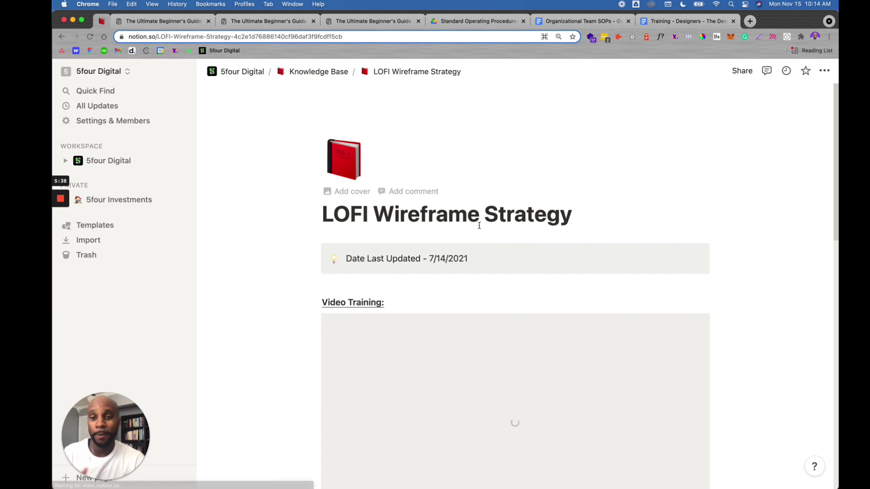
drag(348, 260, 508, 265)
click(813, 248)
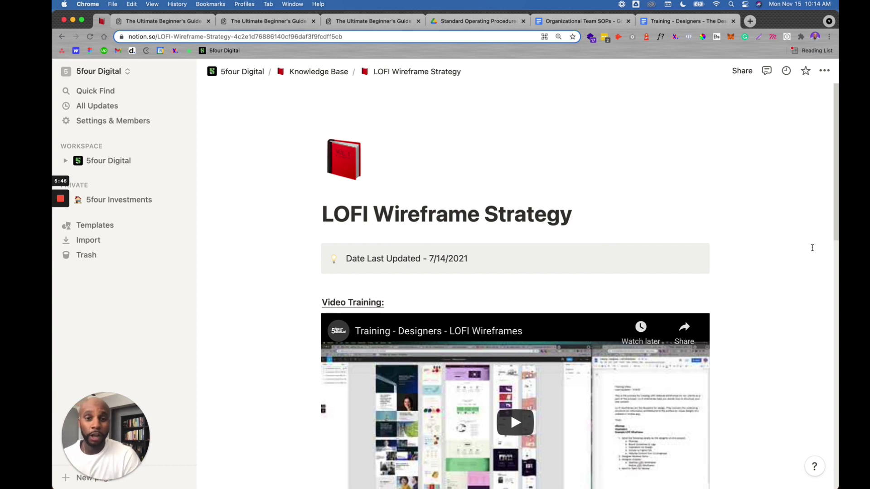
Add an empty line below the Video Training heading and browse the block types available for it.
scroll(796, 254, down, 4)
click(394, 137)
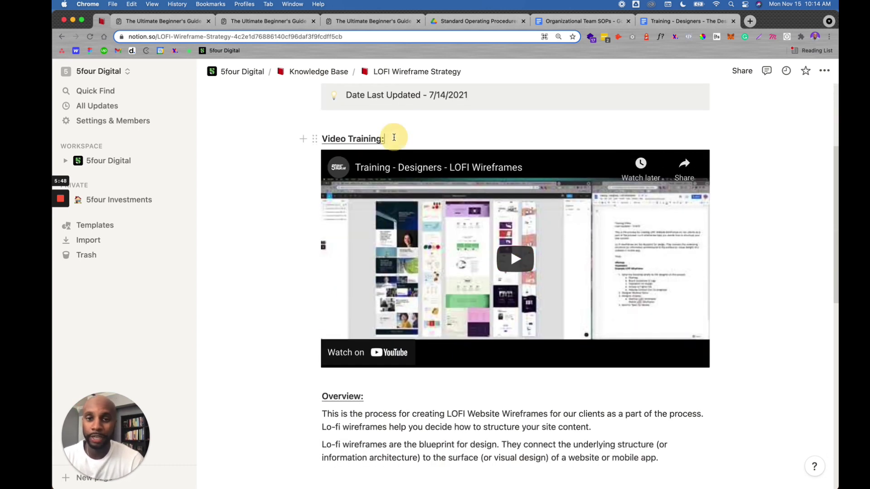
key(Return)
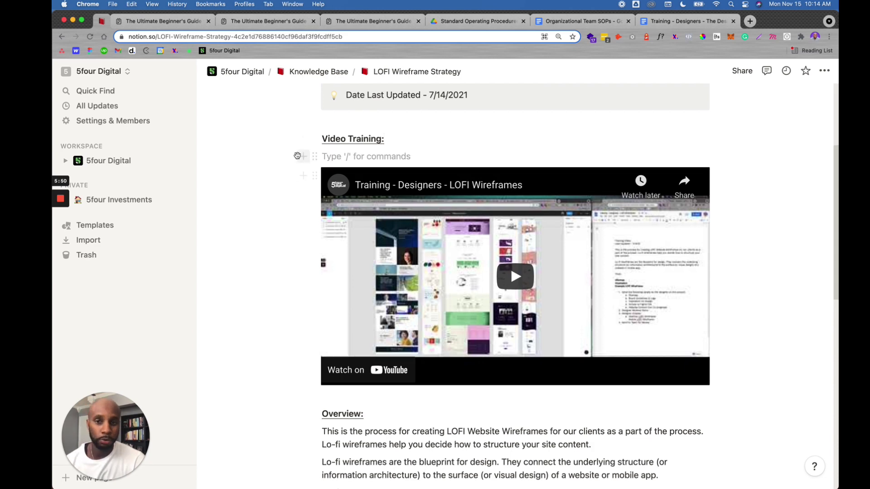
click(300, 156)
scroll(378, 285, down, 3)
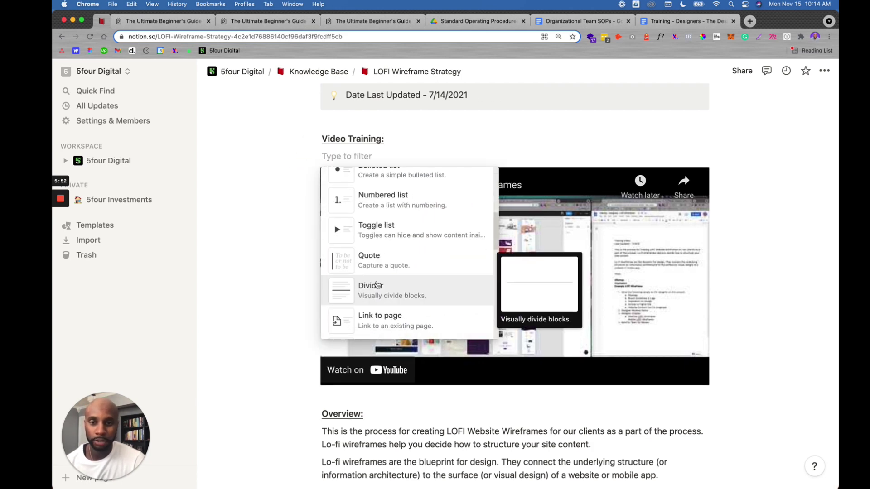
scroll(378, 285, down, 5)
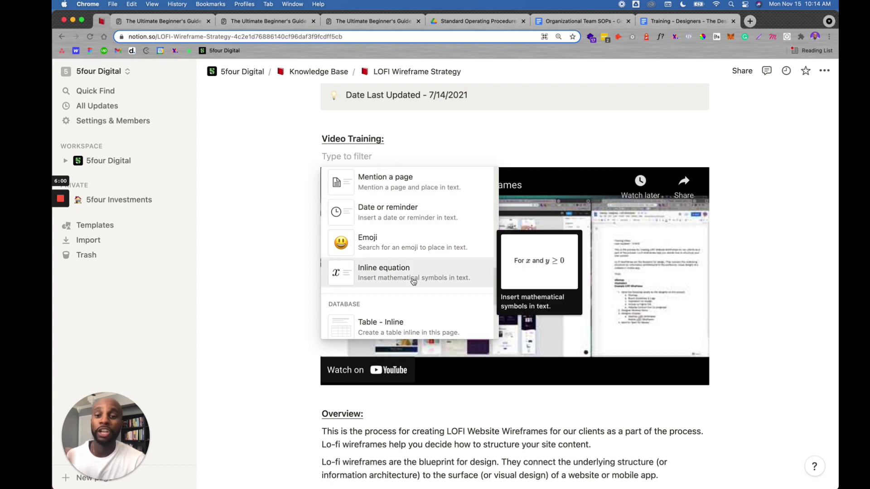
scroll(410, 282, down, 5)
scroll(413, 281, down, 3)
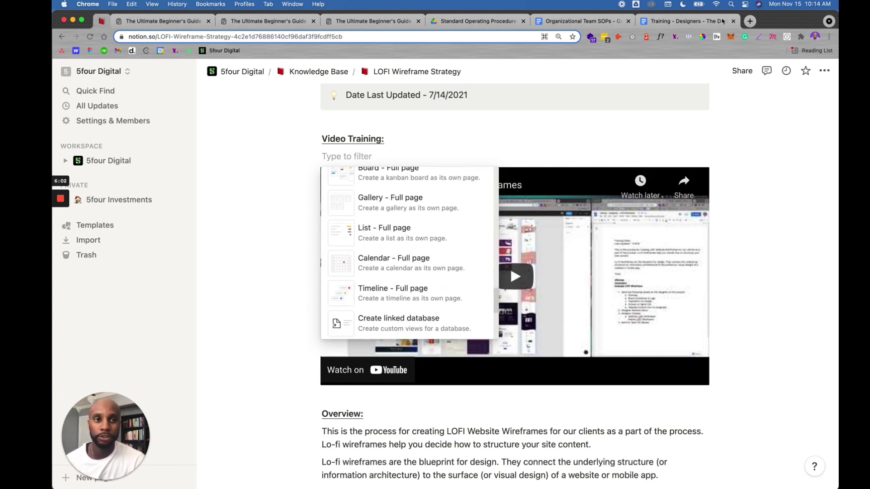
In a separate browser tab, copy the link of 5Four Digital's YouTube video "The Web Design Agency Toolkit" and return to the Notion page.
click(750, 21)
text(youtube.com)
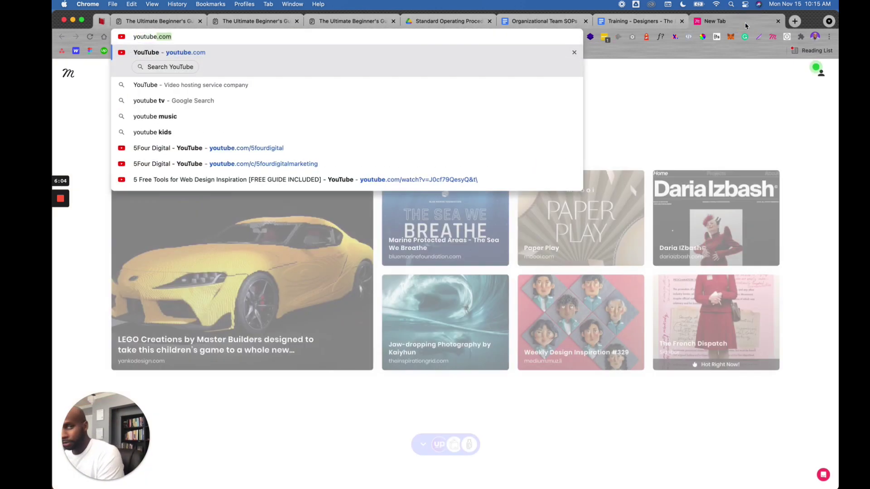
text(/c/)
key(Return)
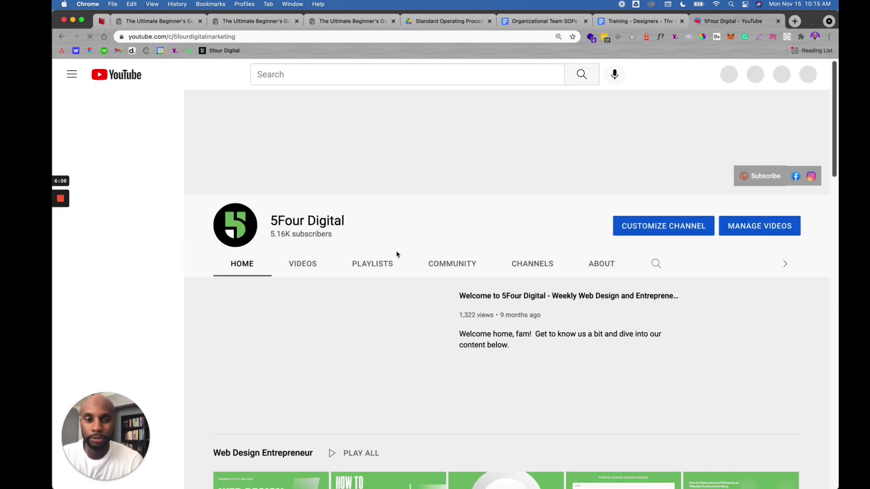
click(304, 271)
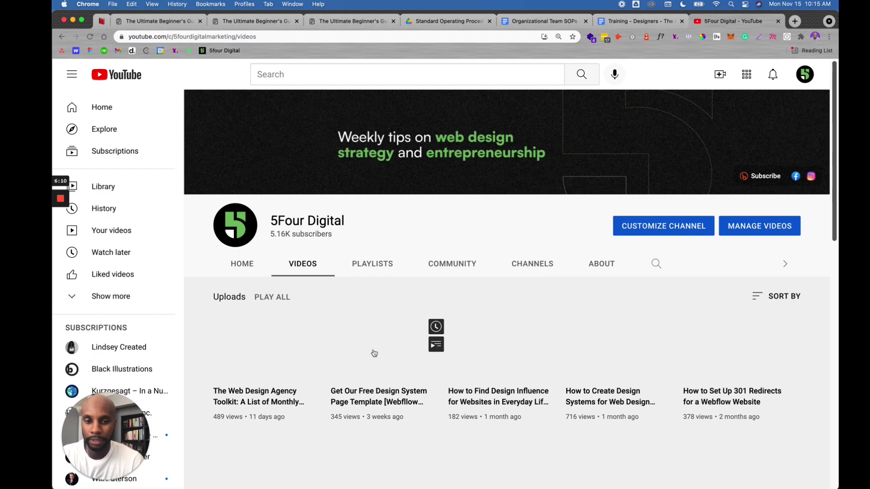
click(291, 364)
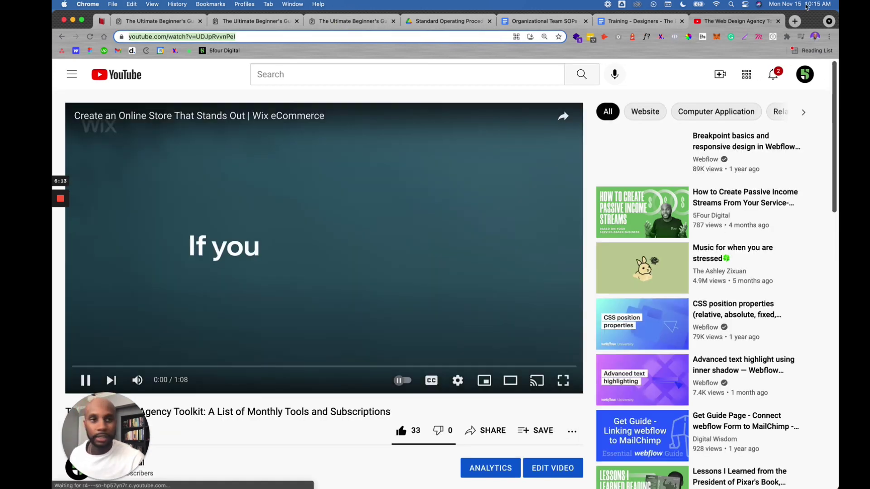
click(778, 20)
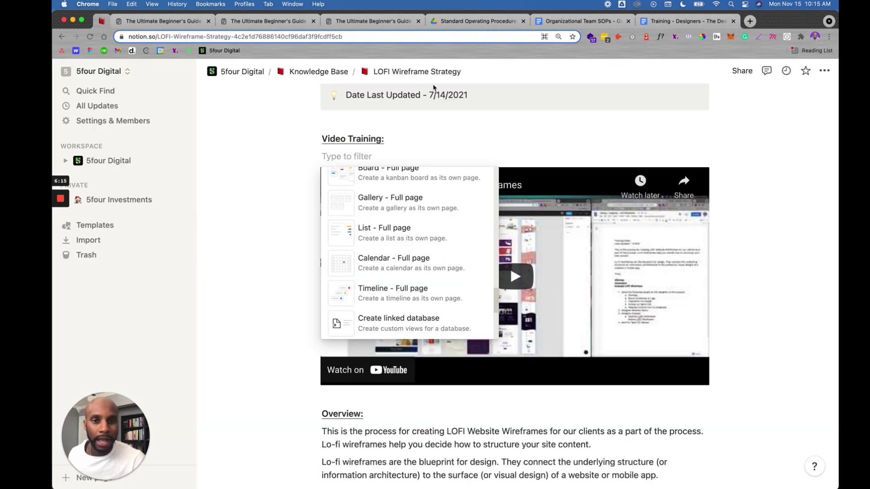
Paste the copied YouTube link below the Video Training heading and embed it as a video.
text(https://www.youtube.com/watch?v=UDJpRvvnPel)
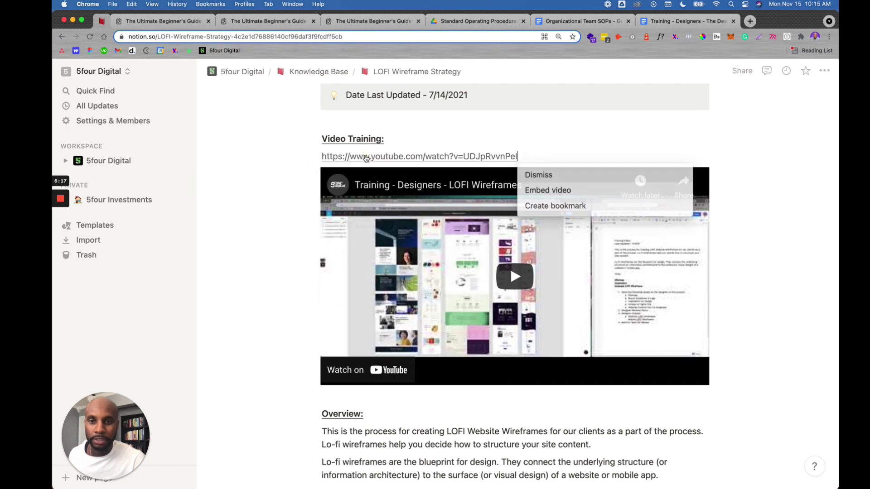
click(543, 189)
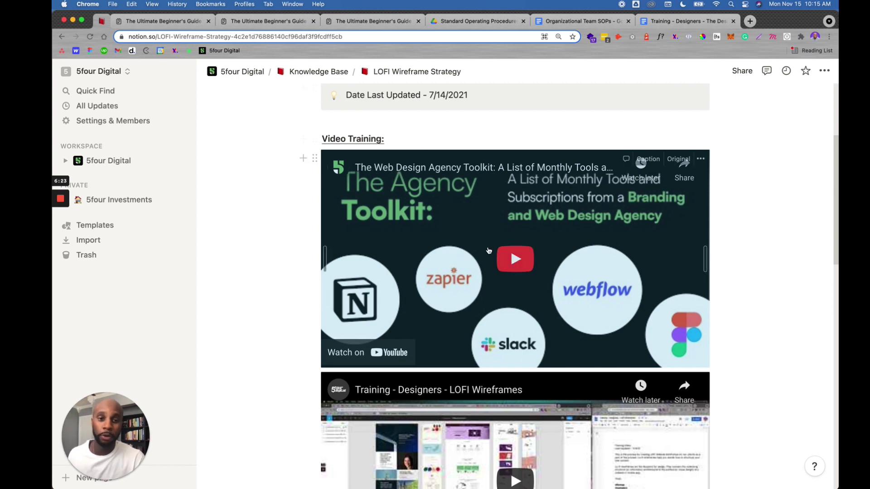
Undo the video embed, the pasted link and the added line below the Video Training heading.
key(super+z)
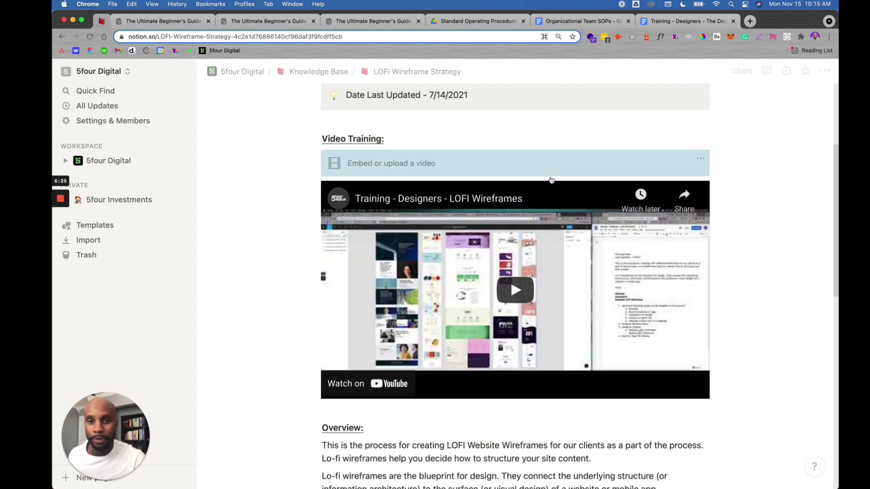
key(super+z)
key(super+z)
key(super+z)
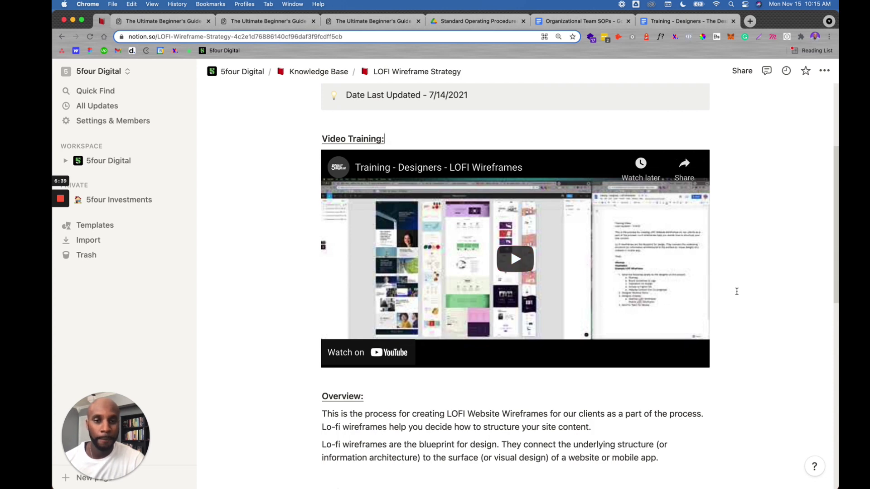
scroll(717, 180, up, 1)
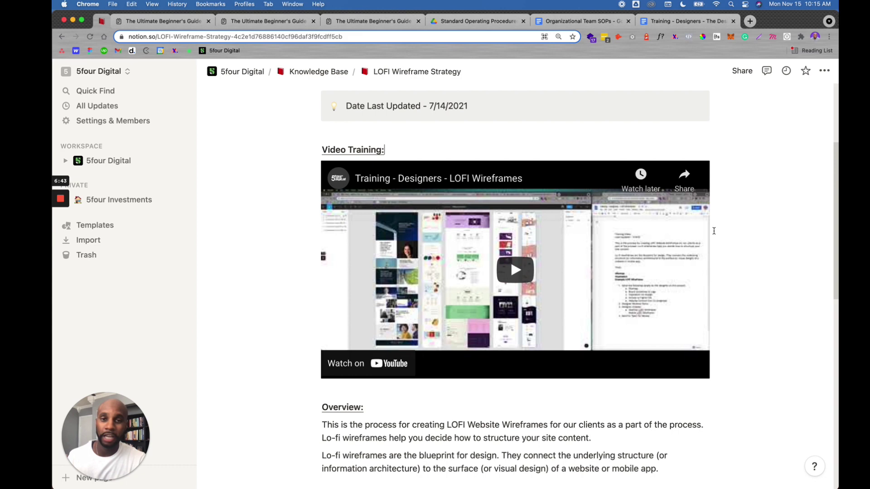
scroll(474, 272, down, 2)
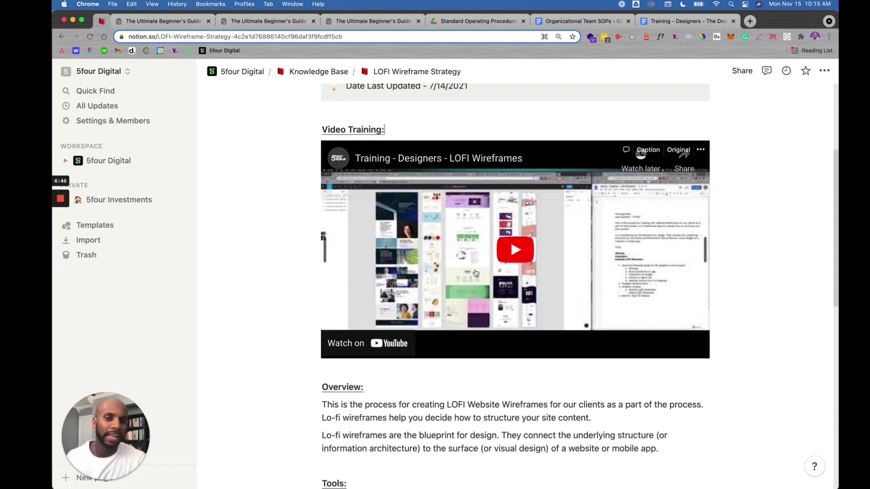
Review the LOFI Wireframe Strategy page: its title, update date, training video, Overview, Tools diagram and numbered process steps.
scroll(469, 265, up, 2)
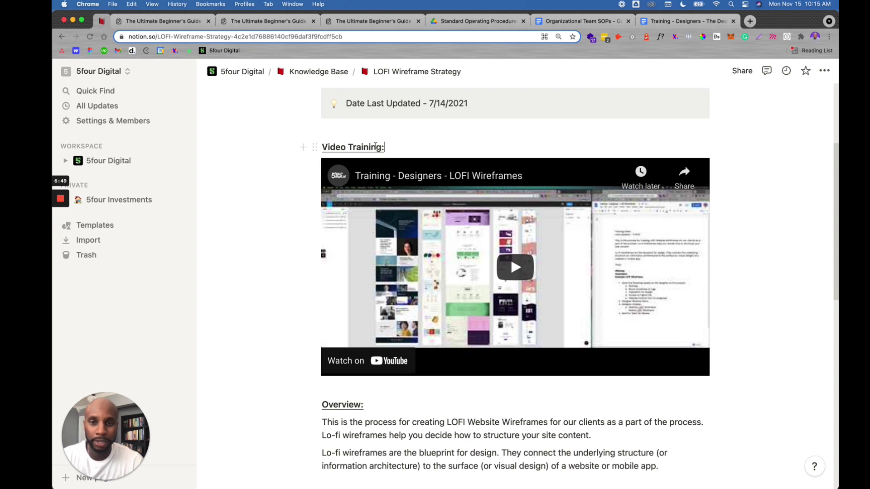
scroll(326, 172, down, 5)
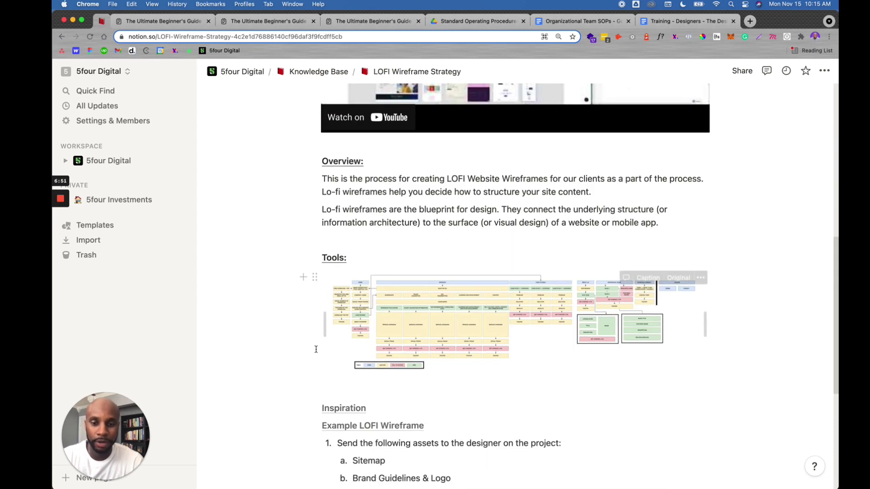
scroll(506, 301, down, 3)
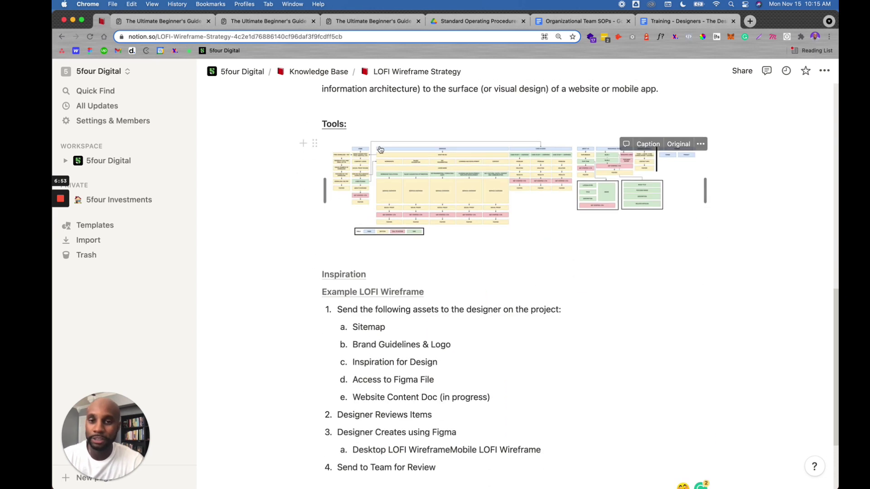
scroll(507, 301, down, 3)
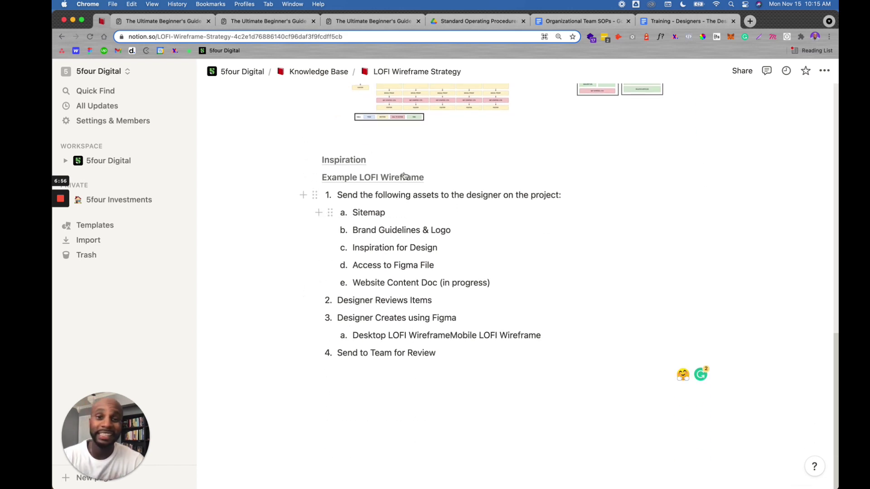
scroll(450, 408, up, 12)
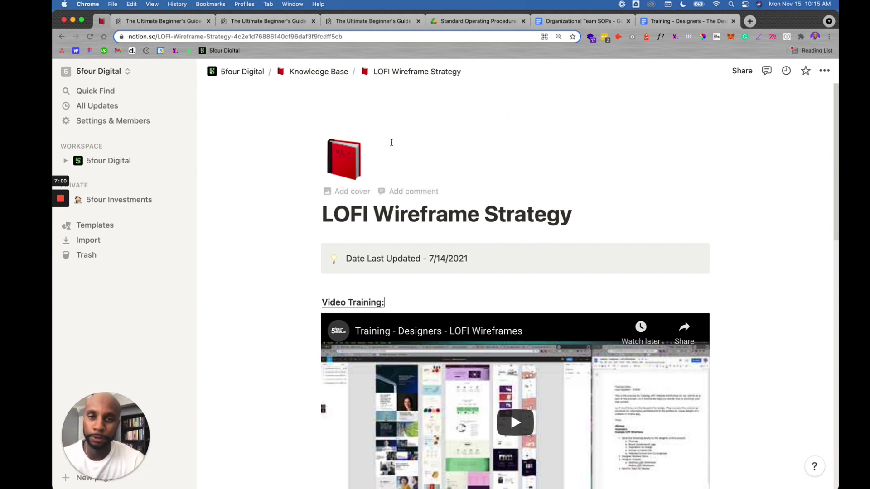
triple_click(437, 217)
scroll(444, 234, down, 1)
scroll(444, 235, down, 2)
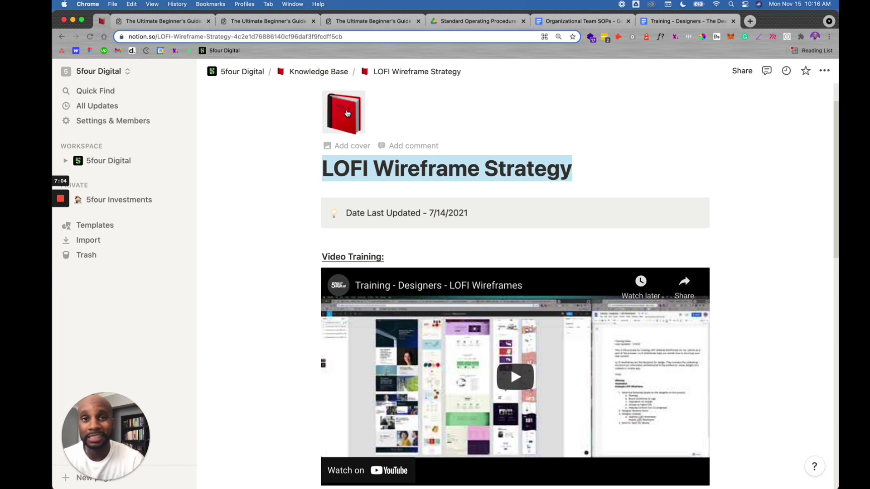
scroll(432, 248, down, 2)
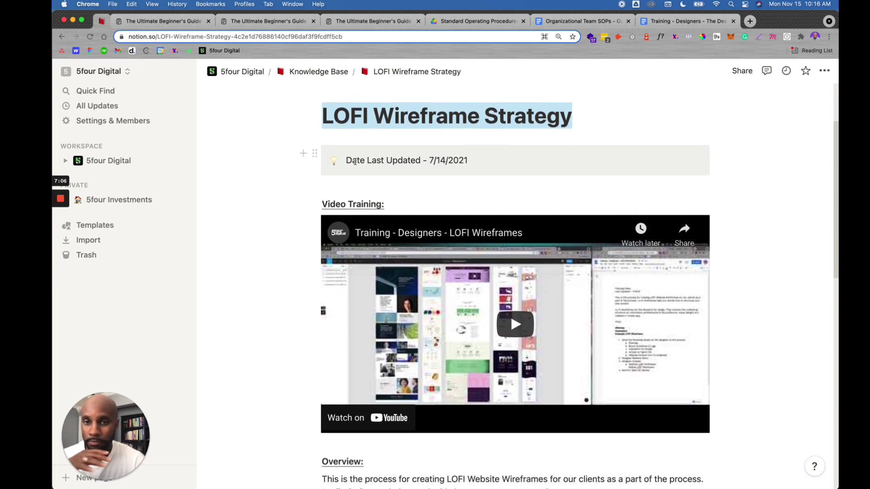
scroll(588, 162, down, 3)
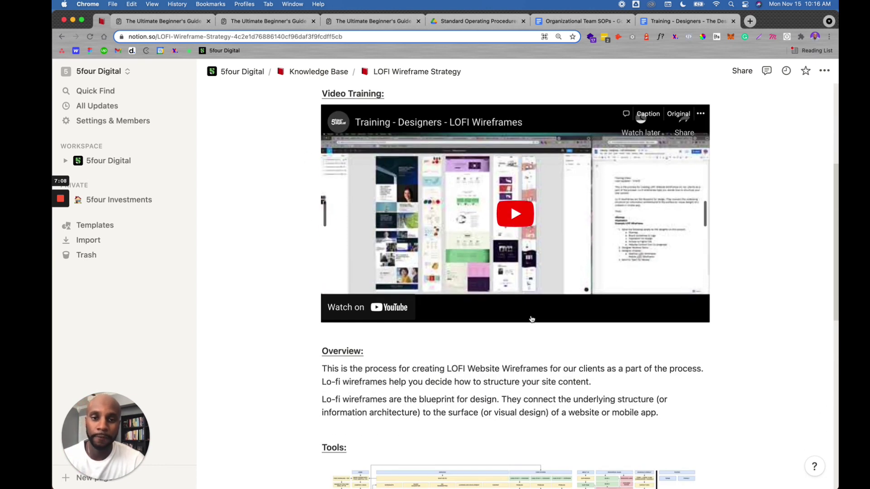
scroll(530, 312, down, 5)
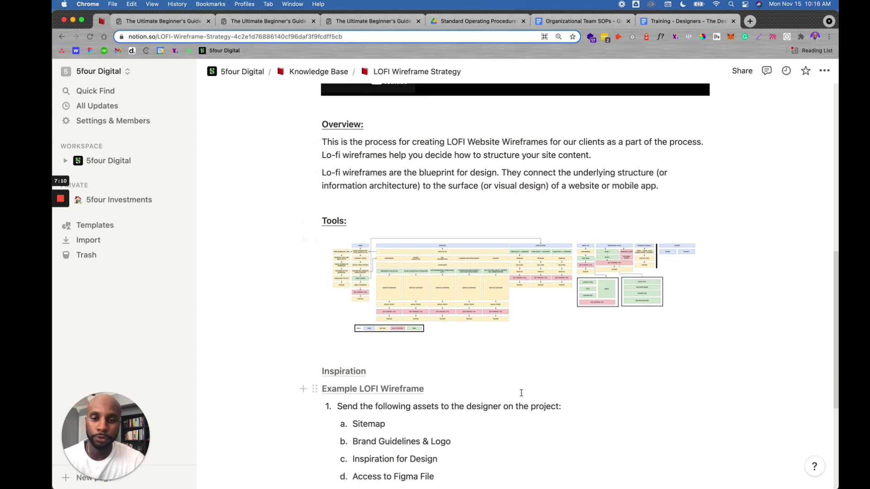
scroll(521, 393, down, 4)
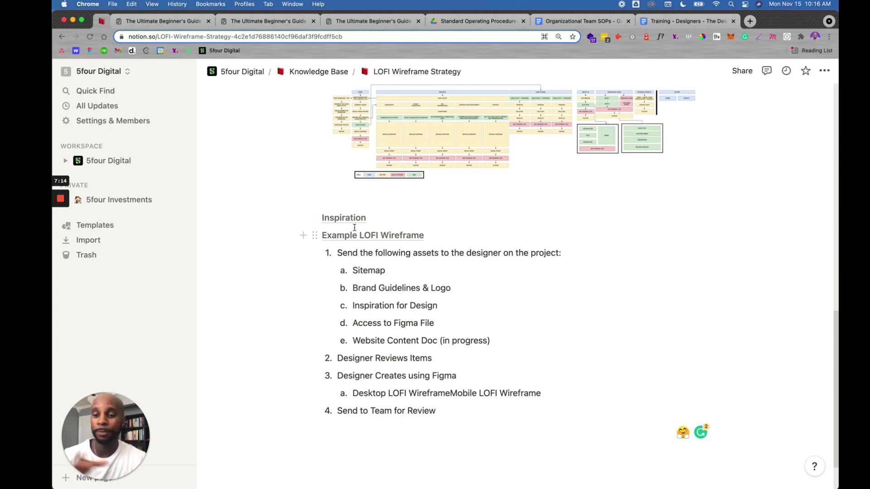
scroll(550, 369, up, 8)
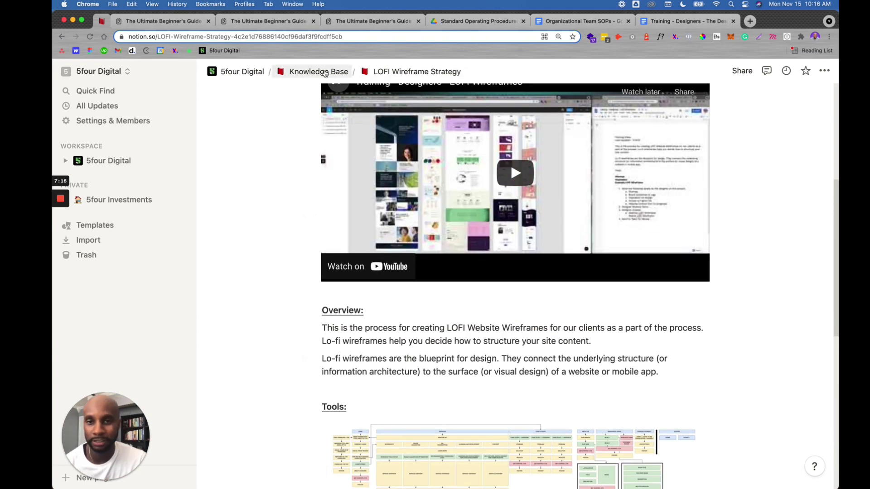
scroll(540, 269, up, 6)
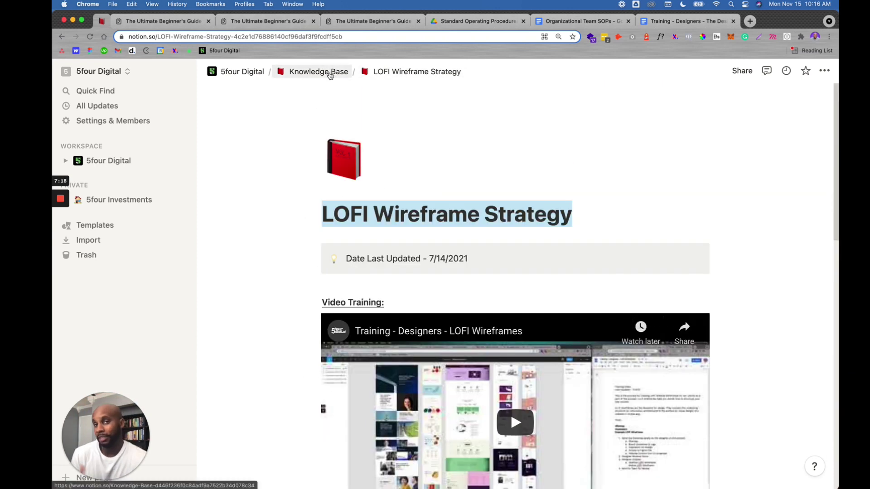
Return to the Knowledge Base page and look over its process categories, down to the eCommerce page templates.
click(330, 76)
scroll(435, 312, down, 6)
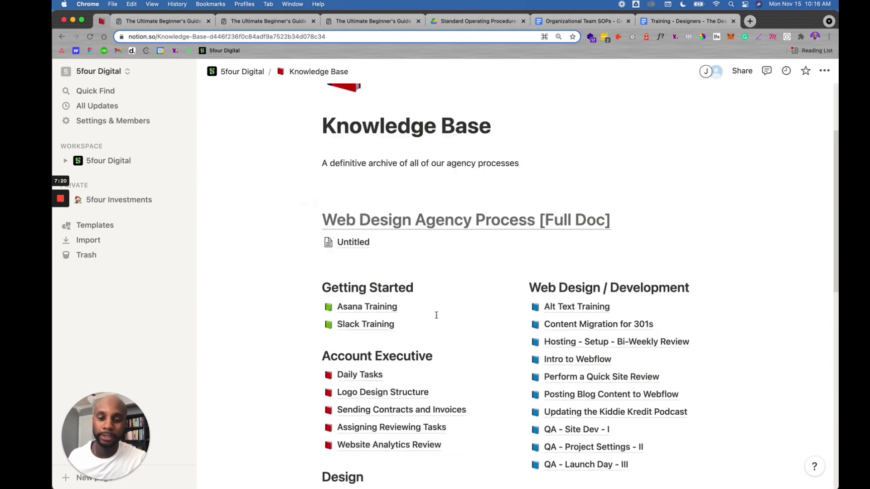
scroll(515, 386, down, 5)
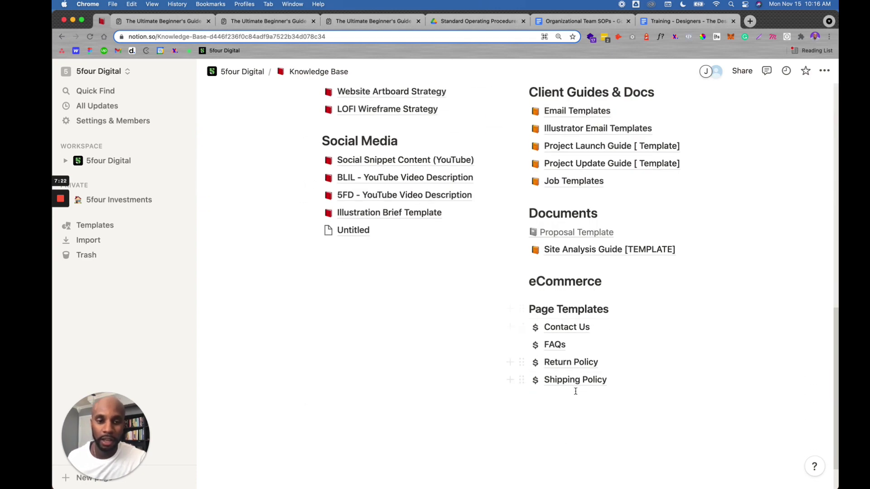
scroll(575, 299, up, 8)
scroll(480, 345, down, 4)
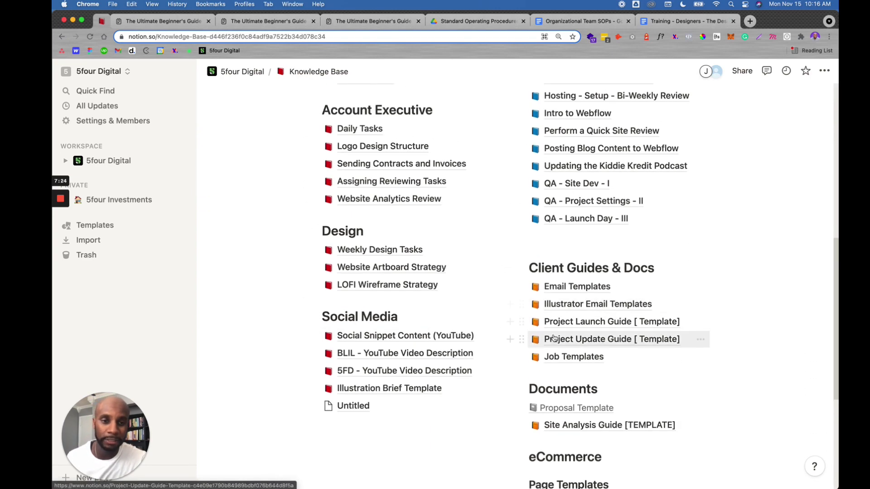
Open the QA - Site Dev - I page under Web Design / Development and review its training video and task list.
click(583, 231)
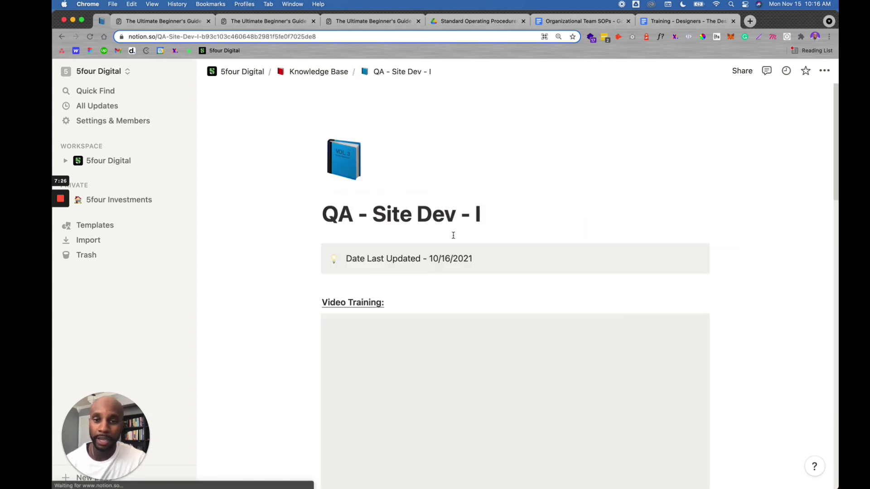
scroll(445, 375, down, 2)
scroll(509, 339, down, 6)
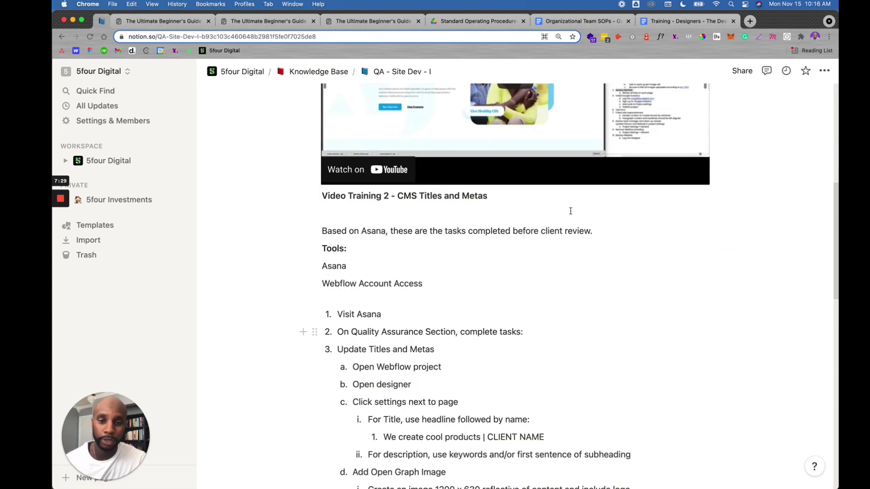
scroll(414, 350, down, 8)
scroll(414, 349, up, 1)
Go back to the Knowledge Base, open Posting Blog Content to Webflow and review its instructions to the end.
click(313, 72)
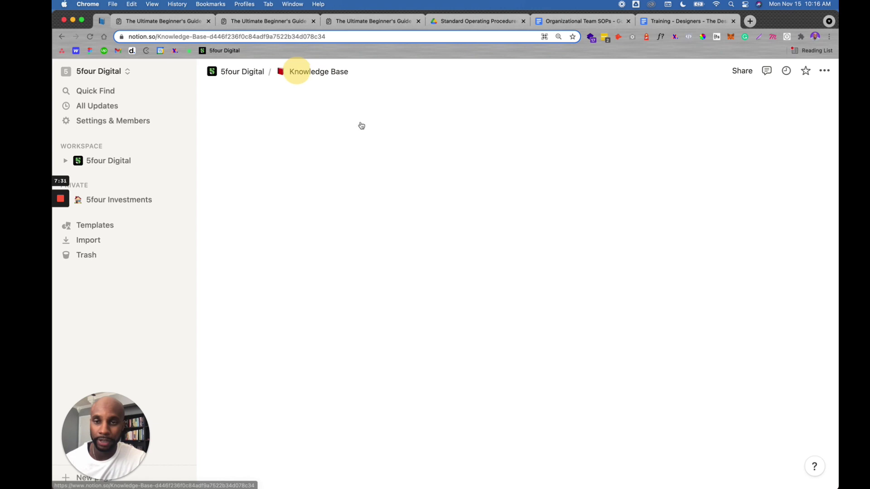
scroll(589, 358, down, 10)
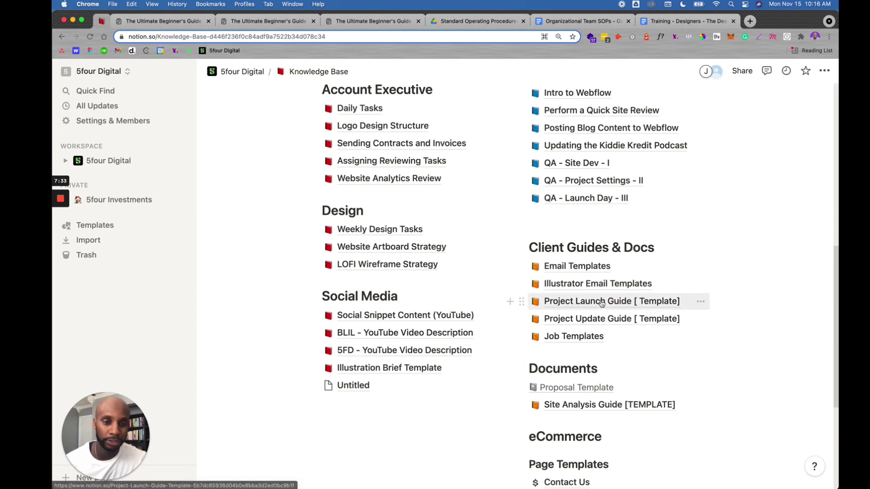
click(575, 128)
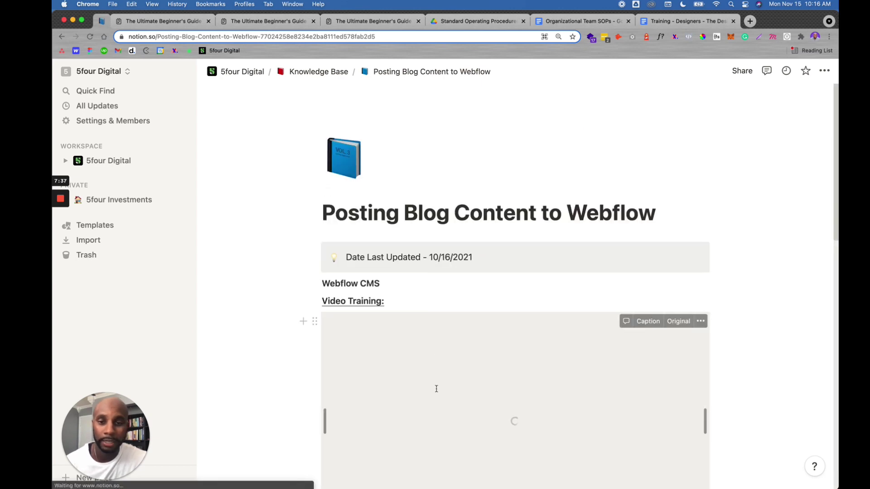
scroll(437, 390, down, 15)
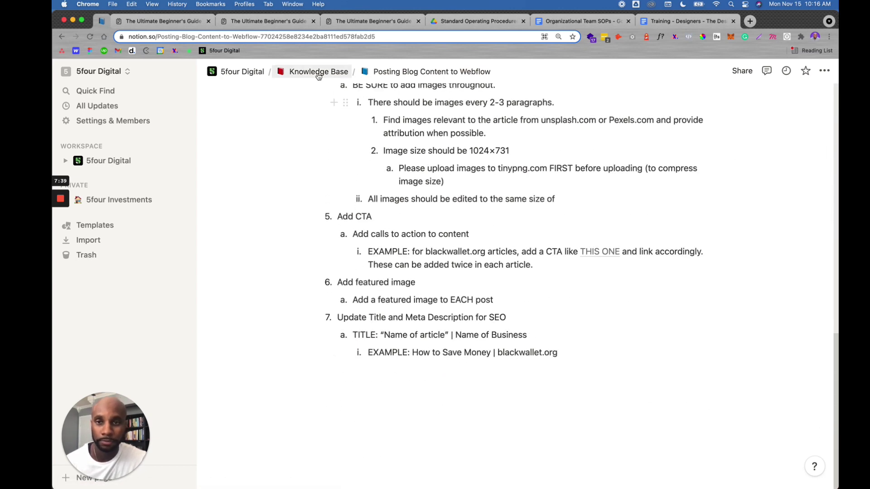
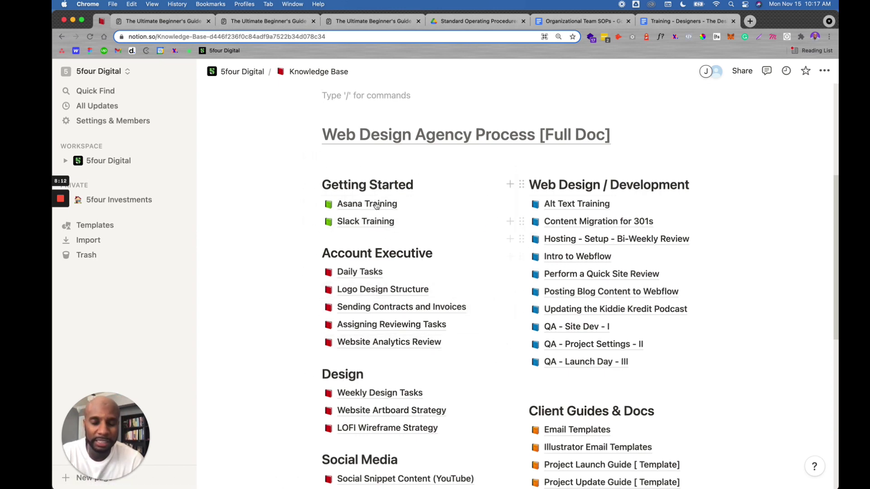
Add a Heading 2 reading "Cool Stuff" below the Web Design Agency Process [Full Doc] link, followed by an empty line.
click(343, 158)
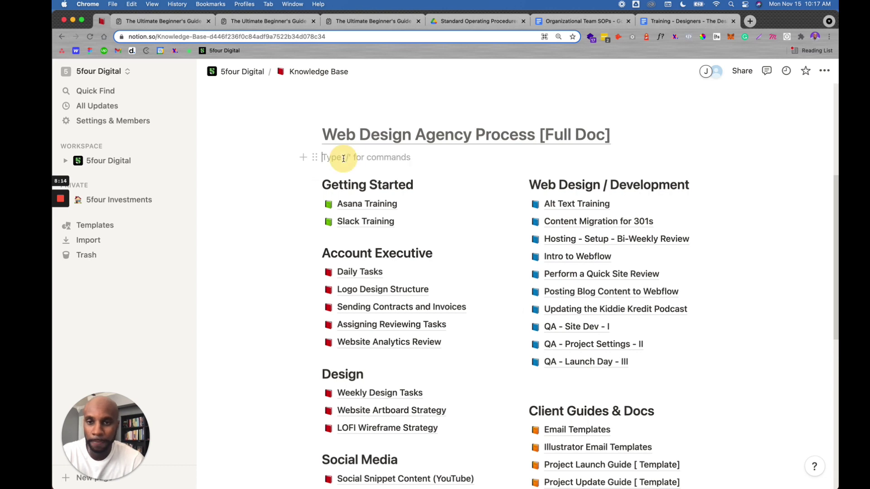
click(302, 158)
key(Down)
key(Down)
key(Down)
key(Down)
key(Return)
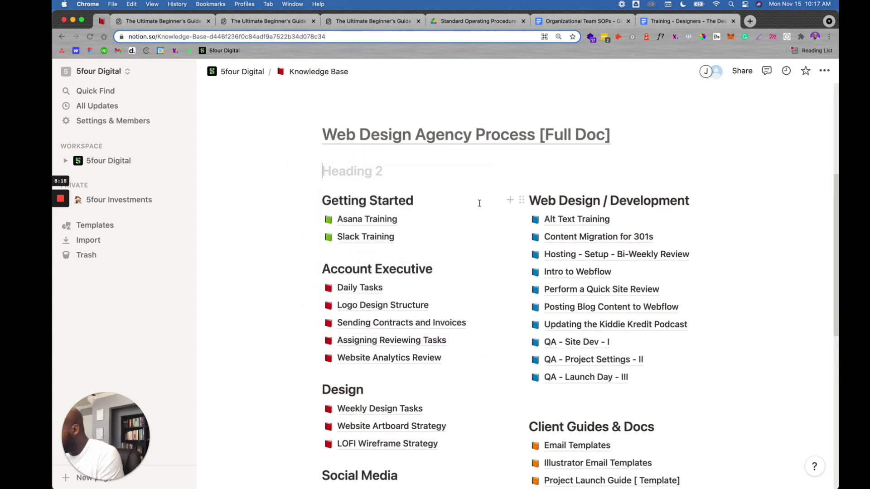
text(Coo)
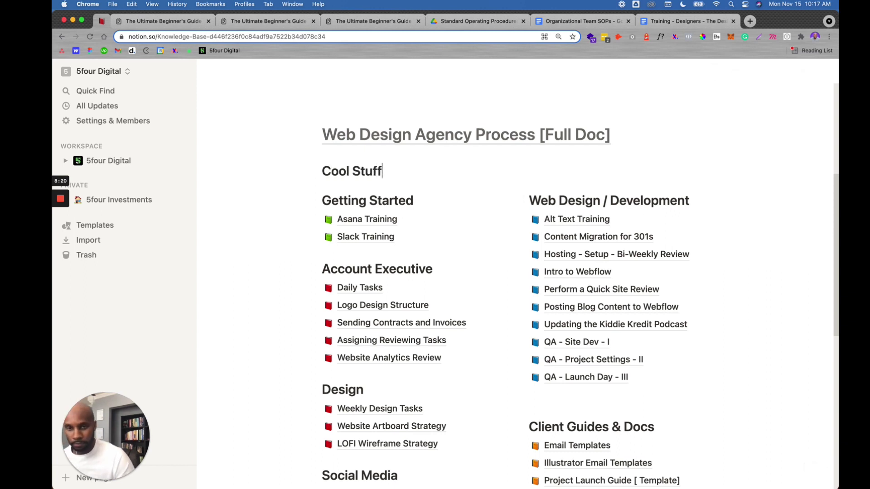
text(l Stuff)
key(Return)
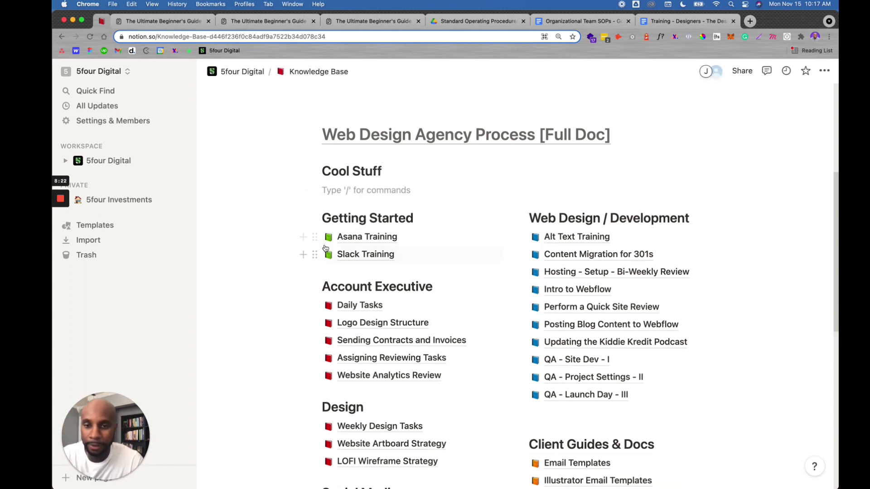
Embed a sub-page under the Cool Stuff heading, give it a scissors icon and title it "Scissors".
click(307, 194)
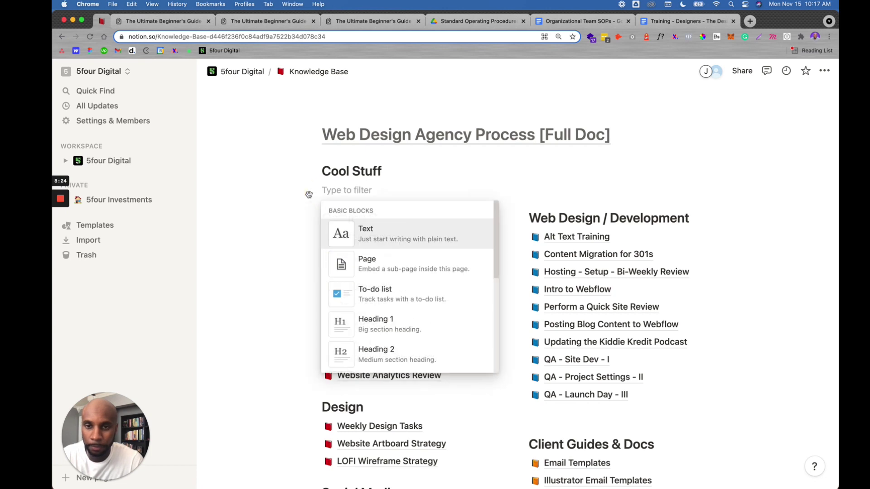
click(365, 261)
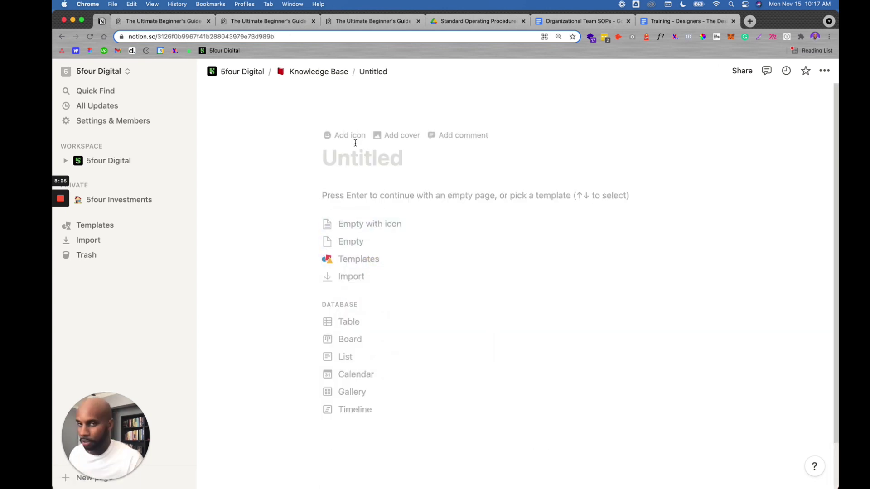
click(350, 136)
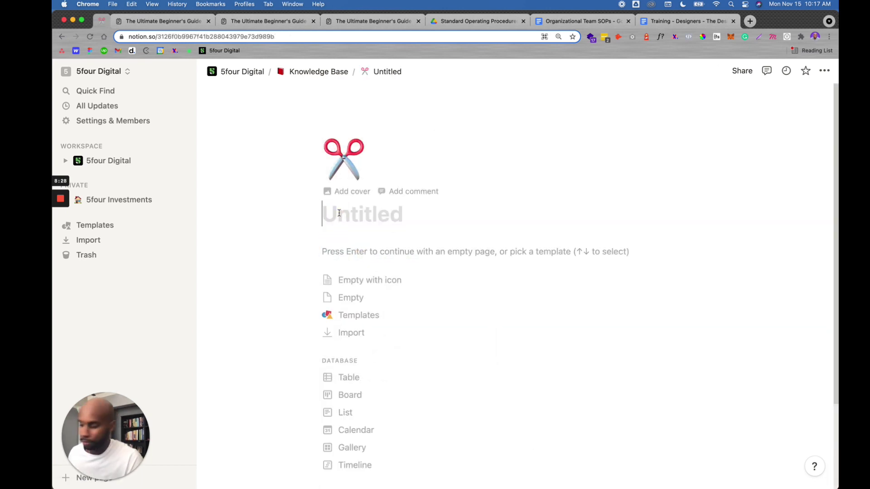
text(Scissors)
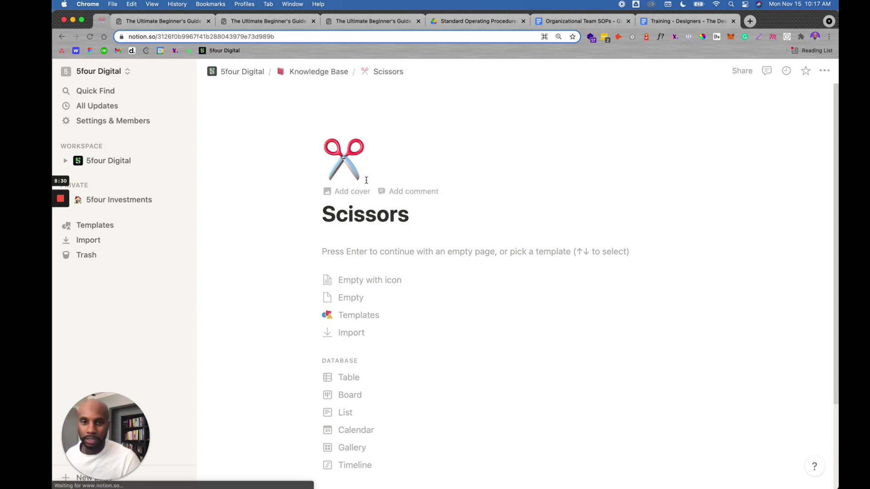
Return to the Knowledge Base, open the Scissors sub-page from Cool Stuff to check it, and go back.
click(301, 71)
scroll(393, 325, down, 5)
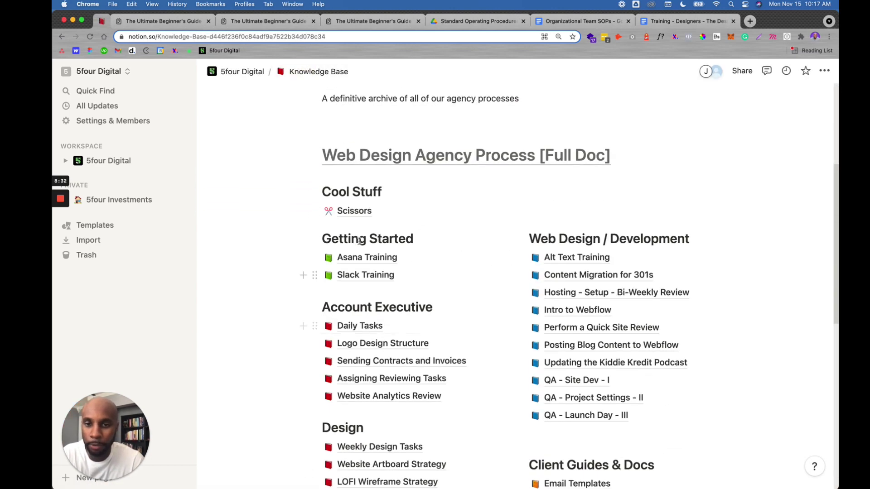
click(351, 209)
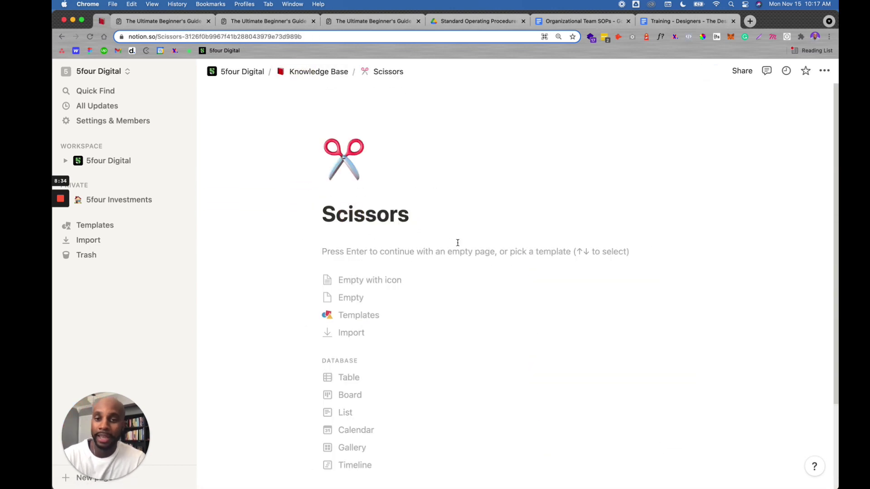
click(299, 71)
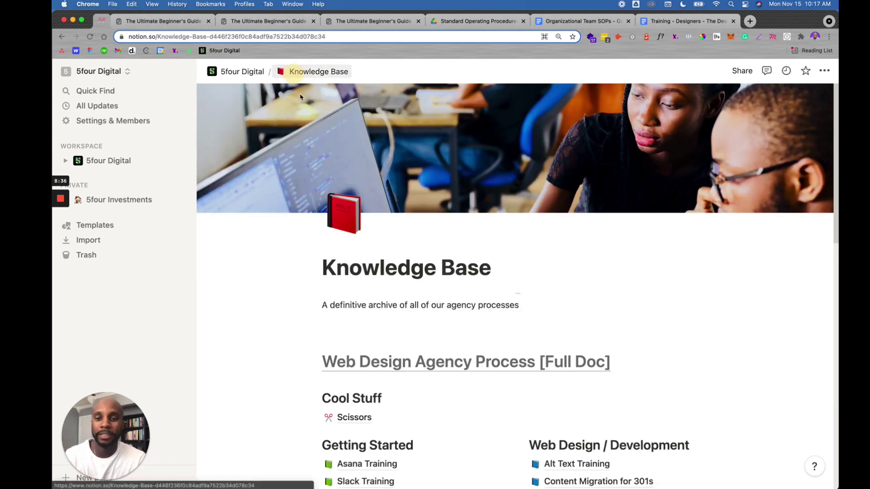
Insert a divider below the Scissors sub-page in the Knowledge Base.
scroll(340, 376, down, 3)
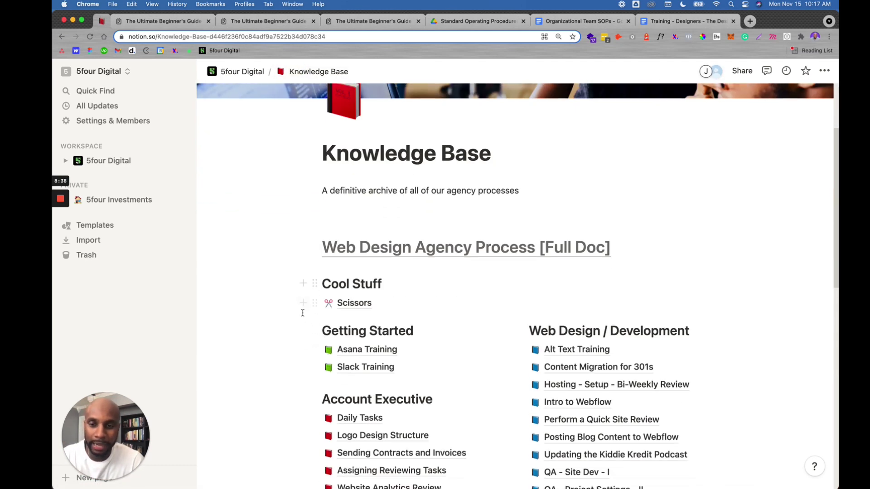
click(303, 305)
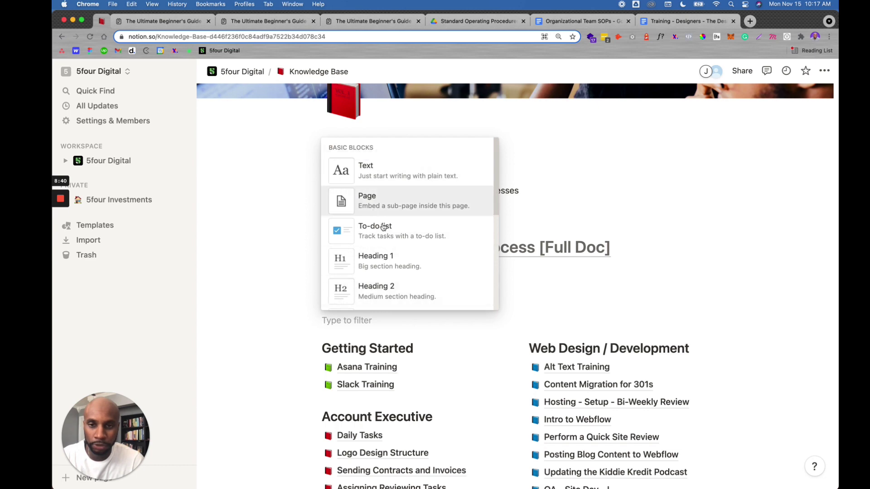
scroll(395, 284, down, 3)
click(385, 253)
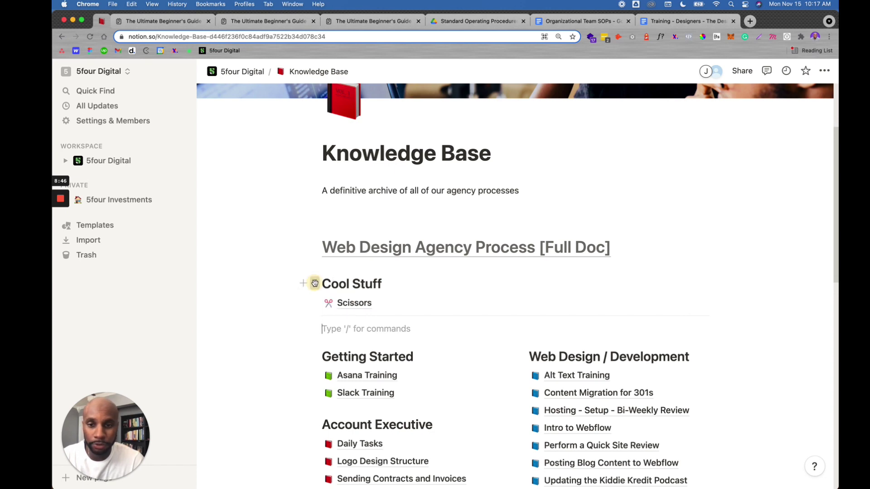
Try rearranging the Cool Stuff heading and the Scissors sub-page into a second column beside their current position.
drag(315, 283, 720, 306)
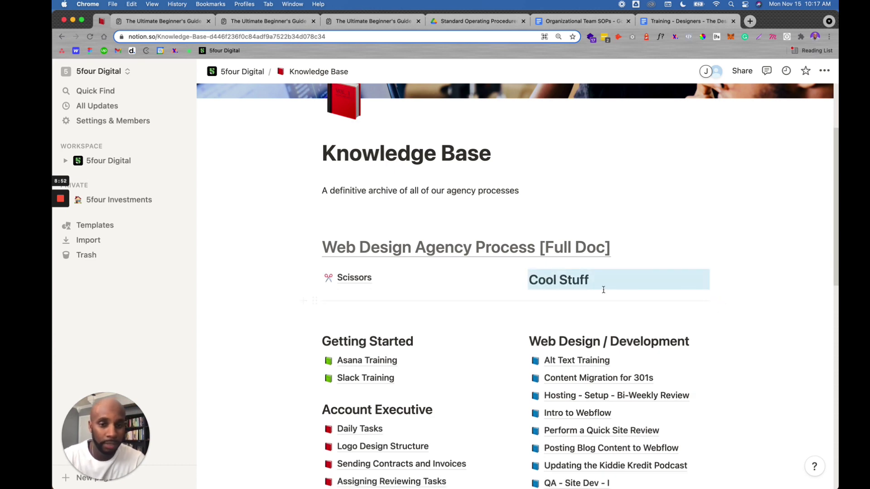
drag(315, 278, 600, 290)
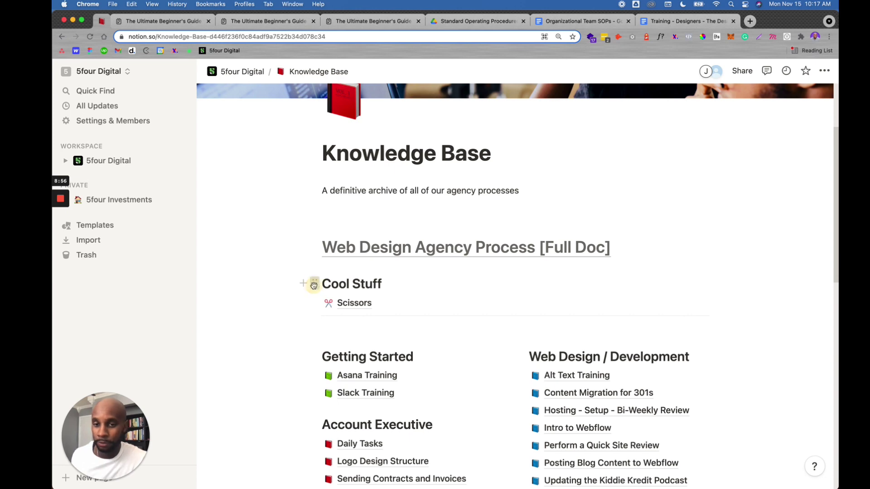
Delete the Cool Stuff heading and the Scissors sub-page from the Knowledge Base.
click(314, 285)
key(Escape)
key(Delete)
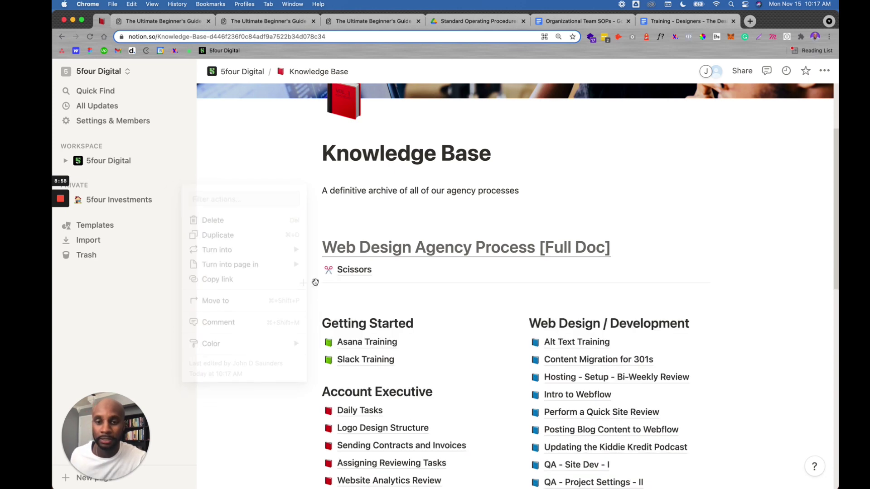
click(315, 271)
key(Delete)
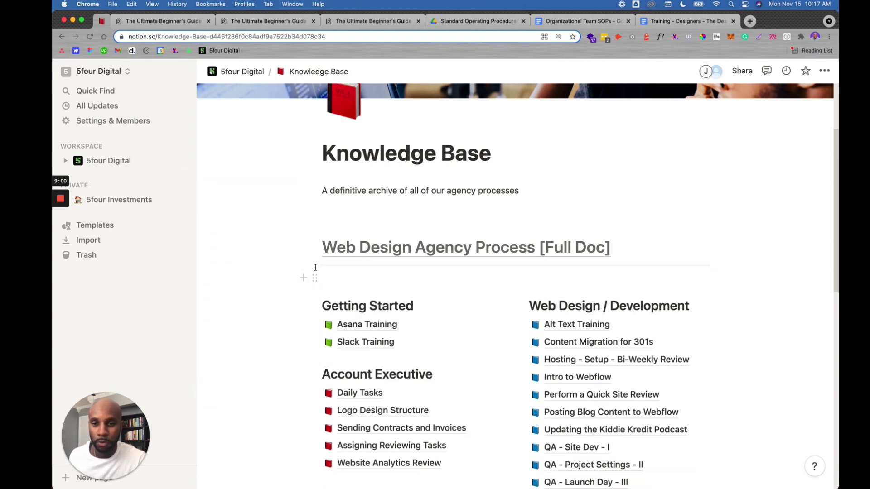
Delete the divider and empty line above Getting Started, plus one spare empty line below the page description.
click(316, 265)
key(Delete)
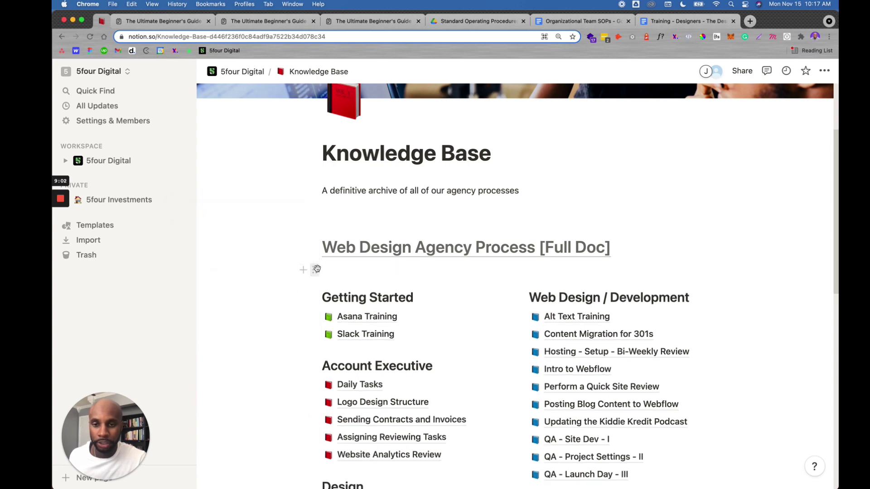
click(316, 269)
key(Delete)
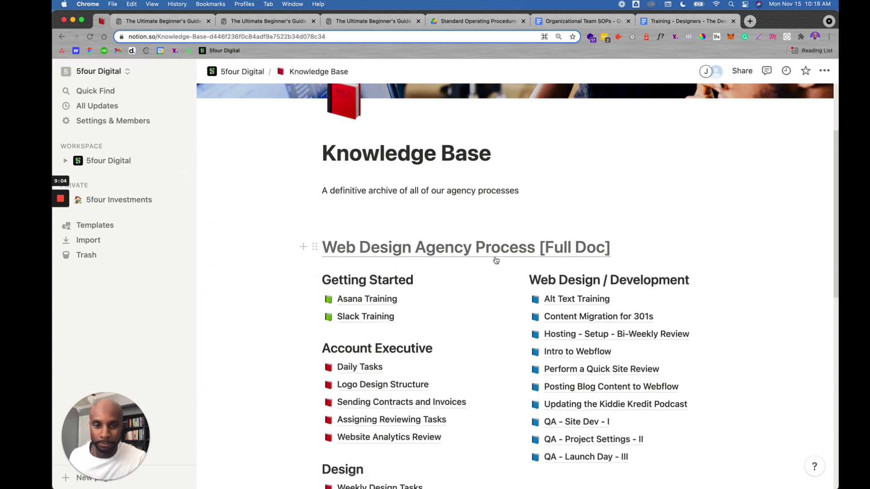
click(432, 224)
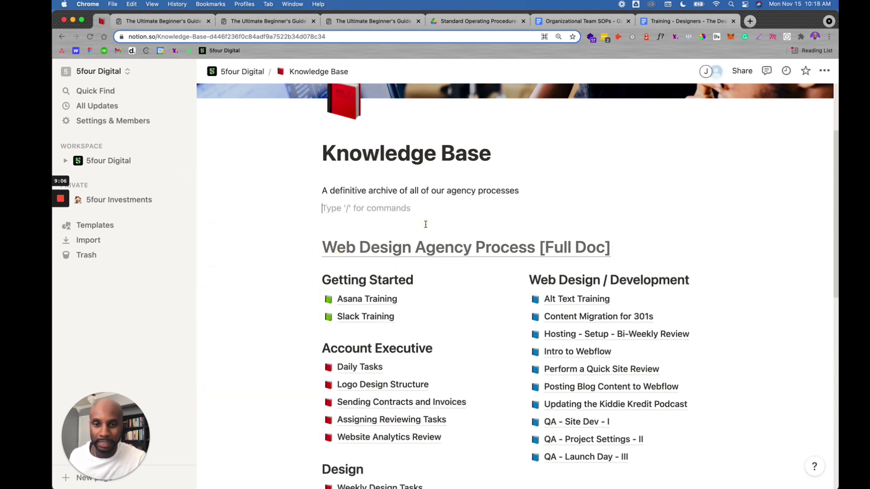
key(BackSpace)
click(407, 208)
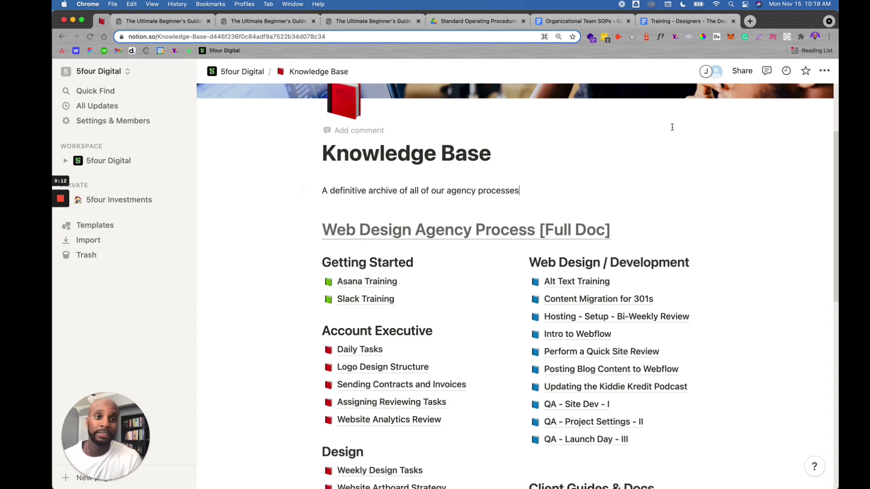
Search Google for "notion templates" in a new browser tab and open Notion's own templates page from the results.
click(750, 21)
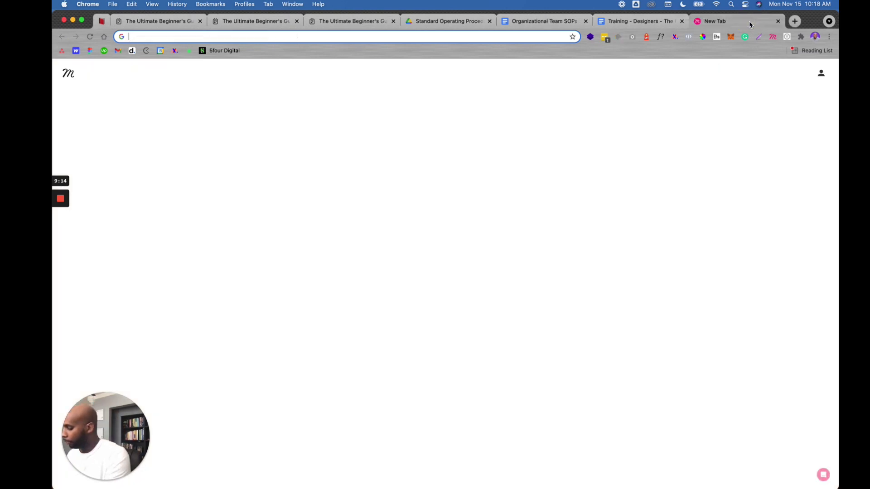
text(notion templates)
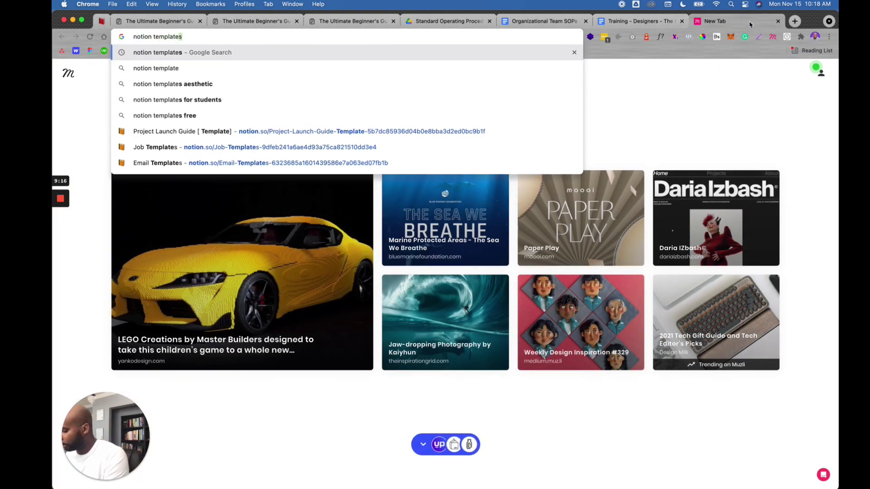
key(Return)
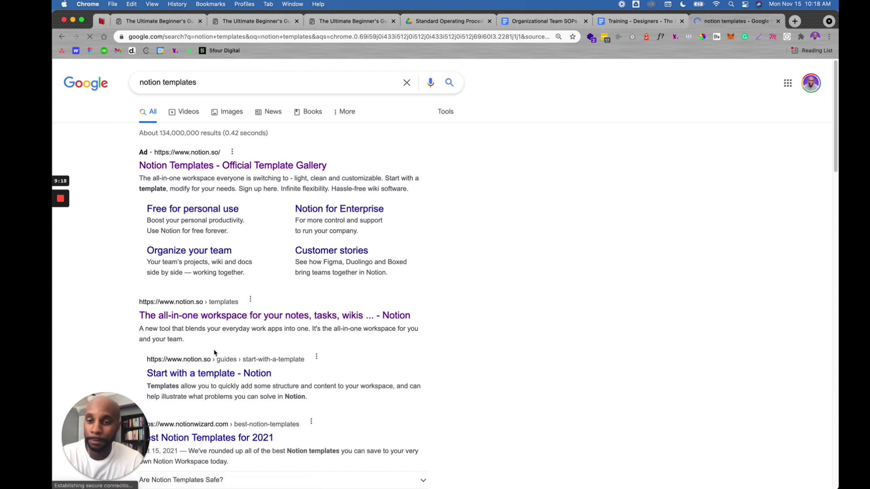
click(219, 321)
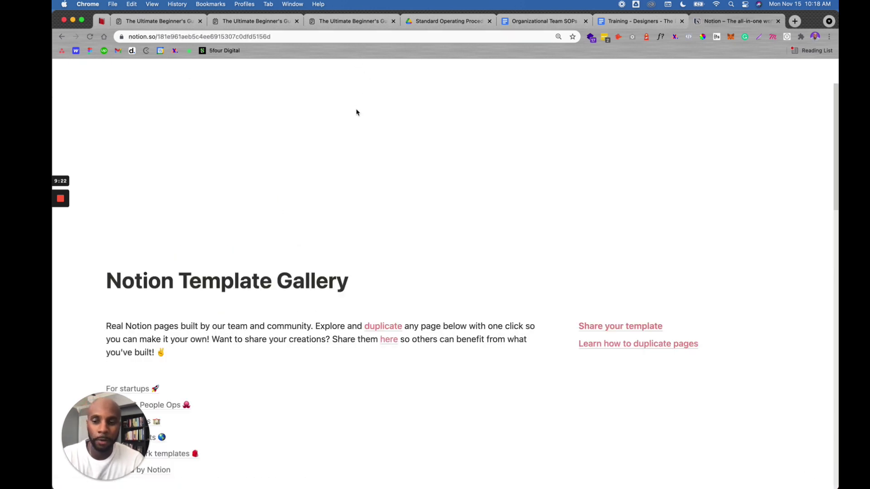
Look over the template gallery's categories, jump to For startups and browse its templates.
scroll(192, 291, down, 5)
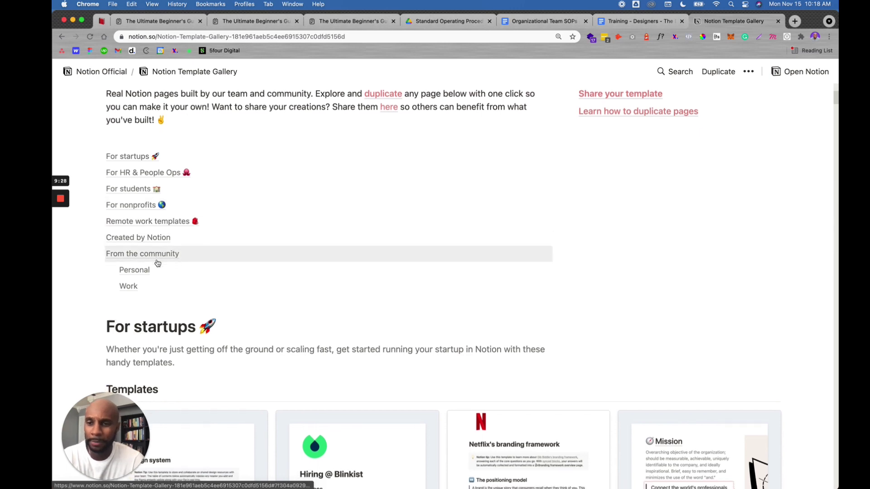
scroll(155, 263, down, 1)
scroll(136, 254, up, 5)
click(144, 347)
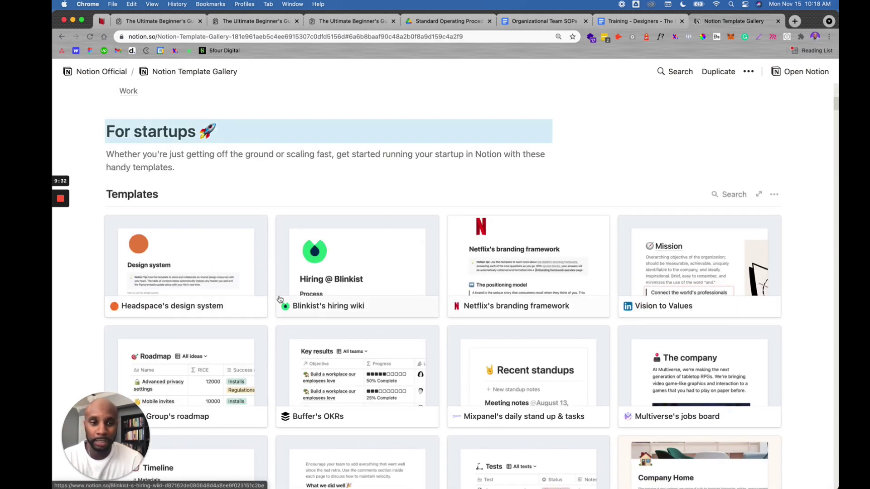
scroll(701, 271, down, 5)
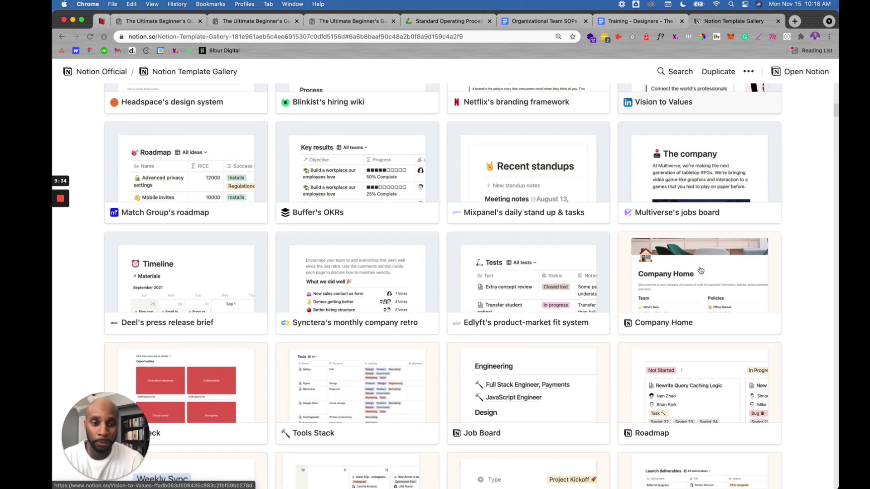
Preview the Company Home template and its sample pages, close it and browse the remaining startup templates.
click(707, 284)
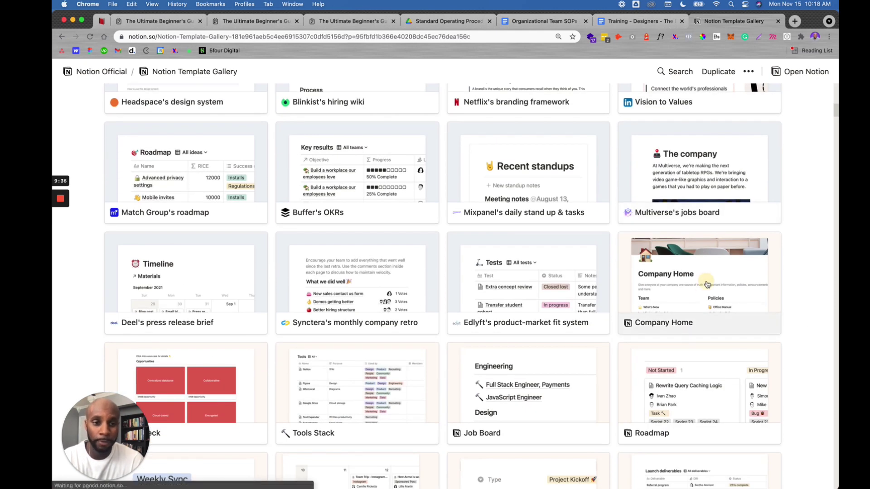
scroll(398, 281, down, 5)
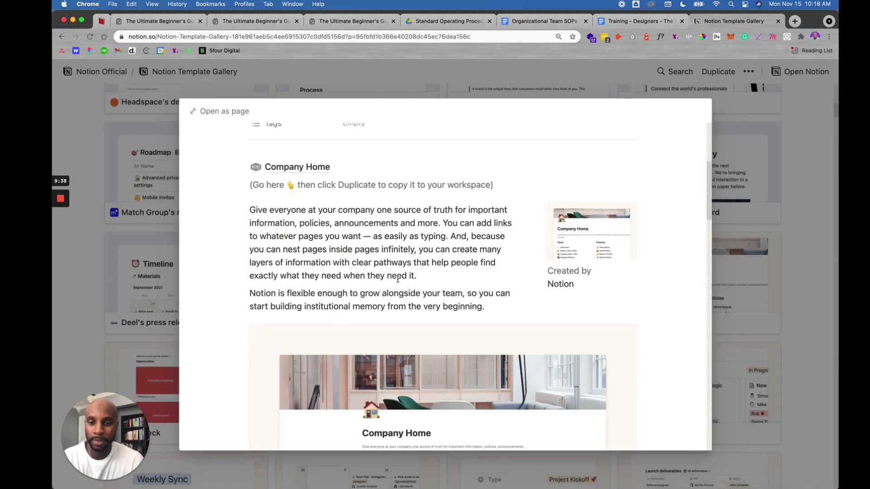
scroll(422, 272, down, 5)
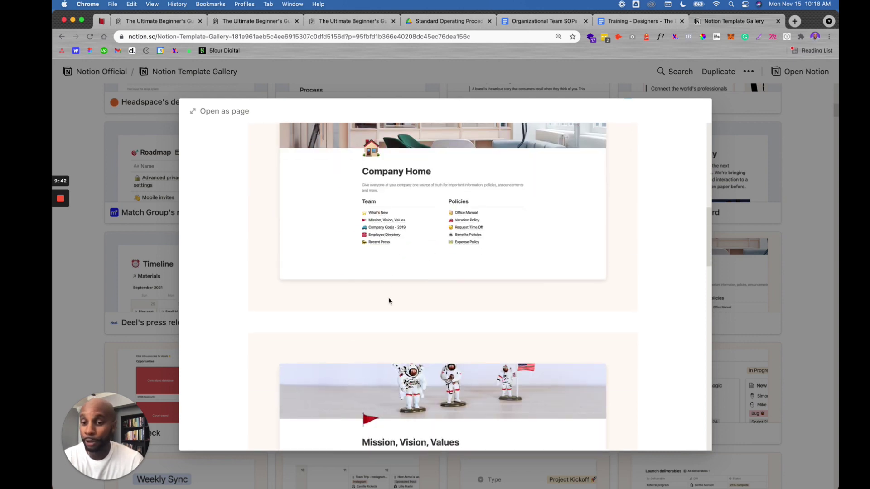
click(821, 240)
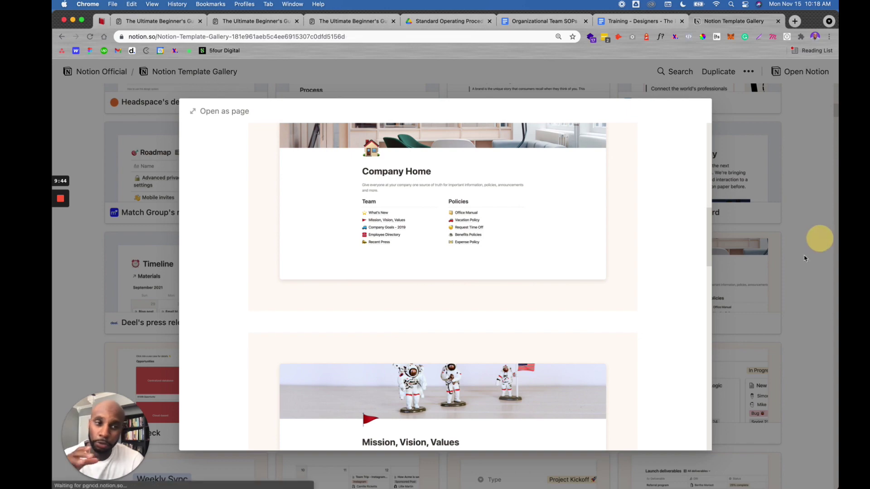
scroll(554, 310, down, 10)
scroll(553, 310, down, 10)
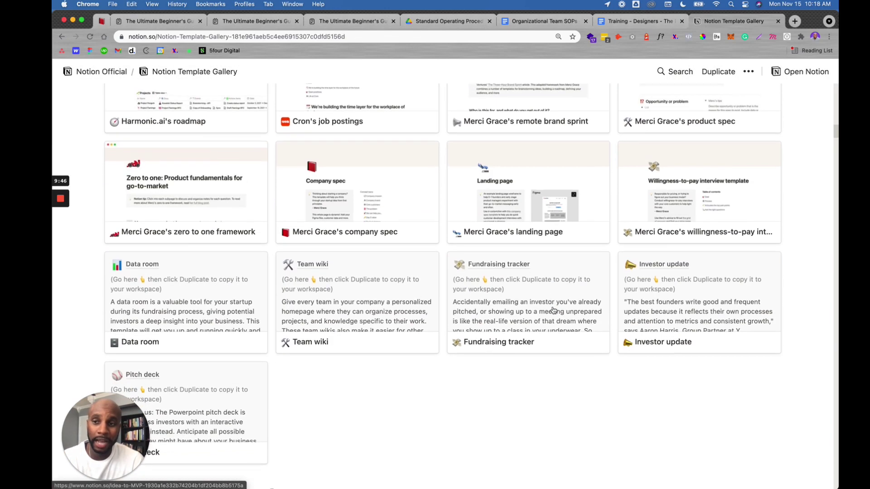